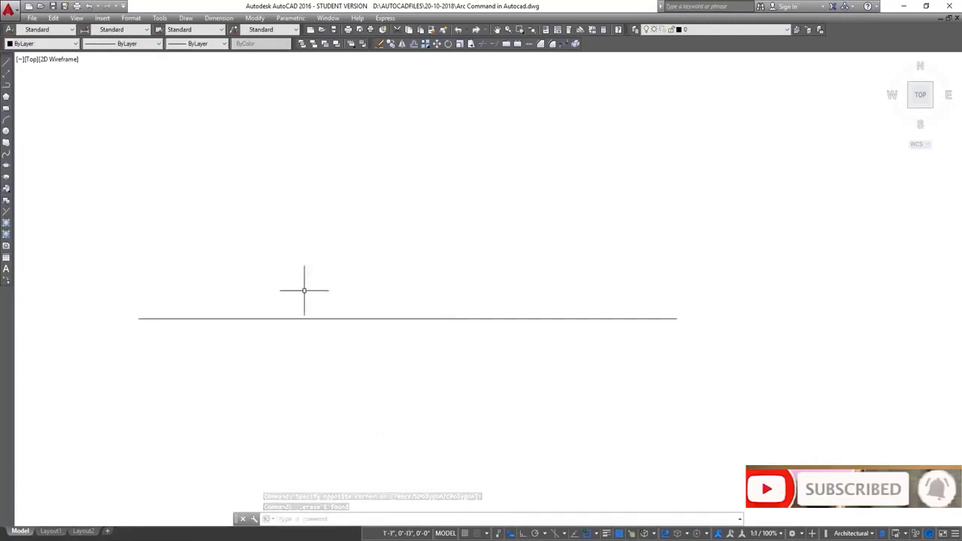
Draw a Start, Center, Angle arc from the line's left end, centered at the line's midpoint, with a 70° included angle
click(186, 17)
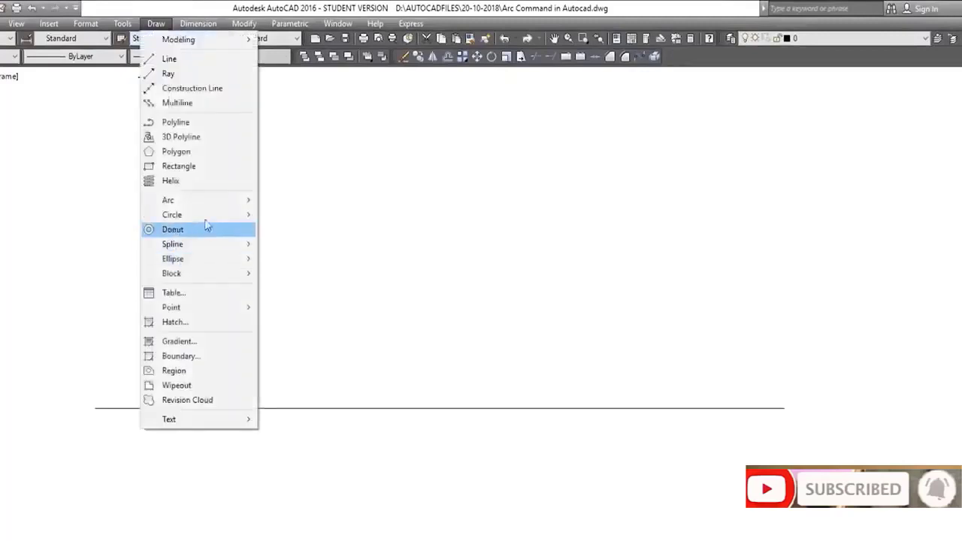
mouse_move(248, 200)
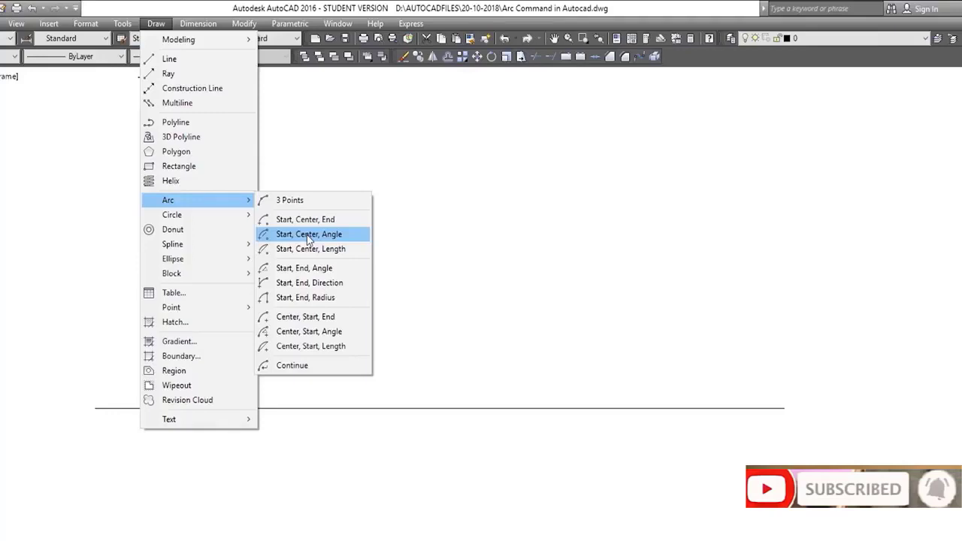
click(308, 234)
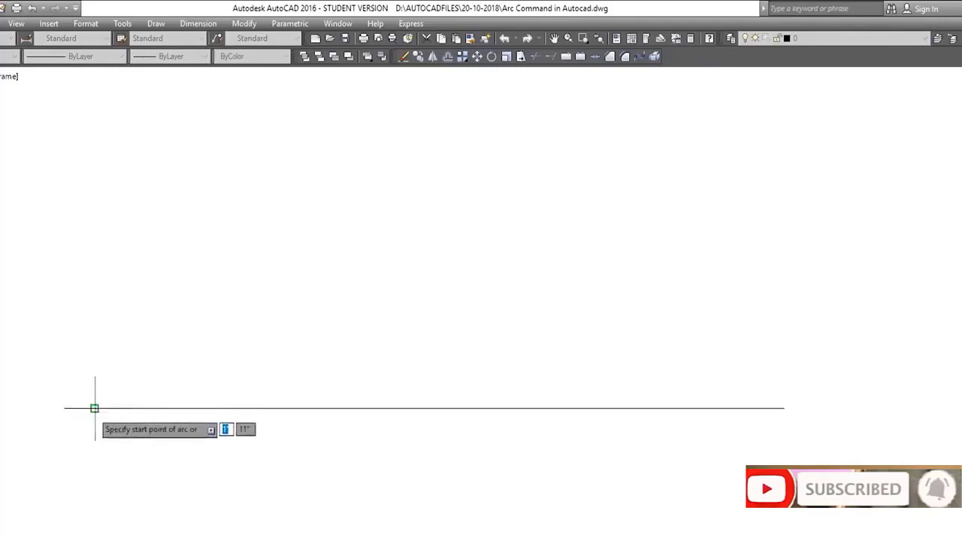
click(94, 408)
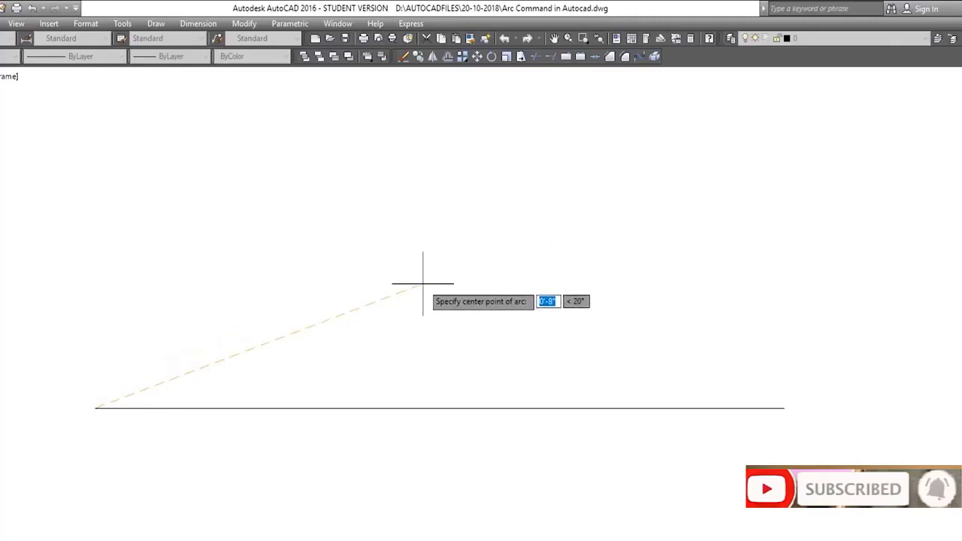
click(439, 408)
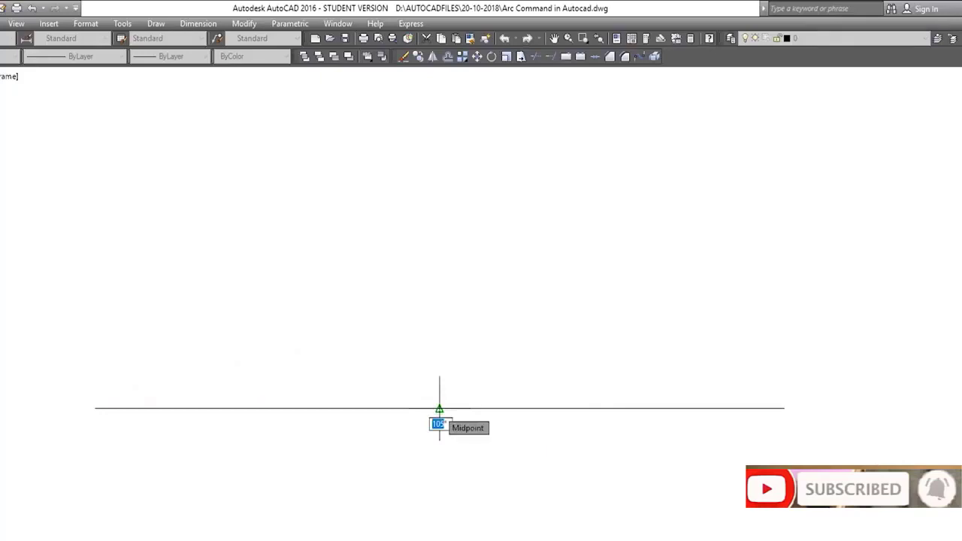
text(70)
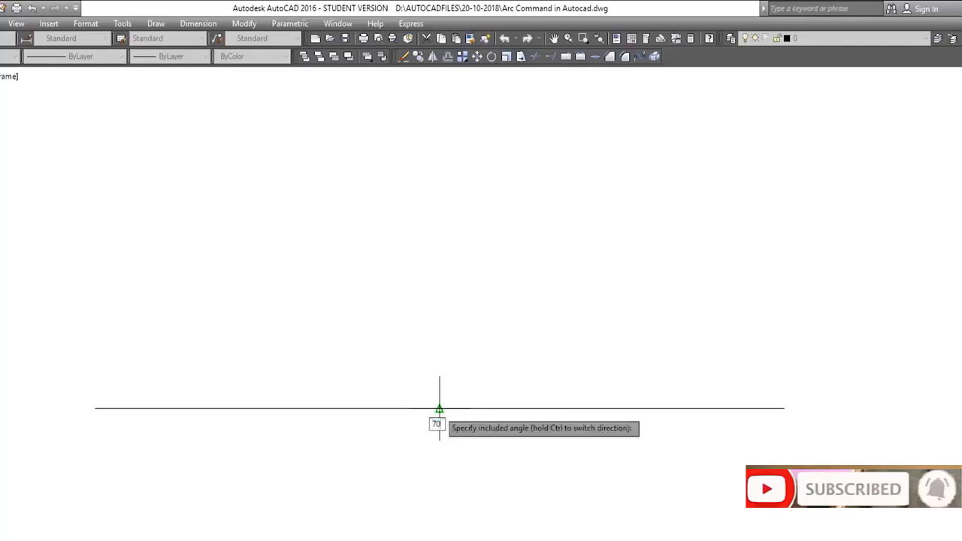
key(Return)
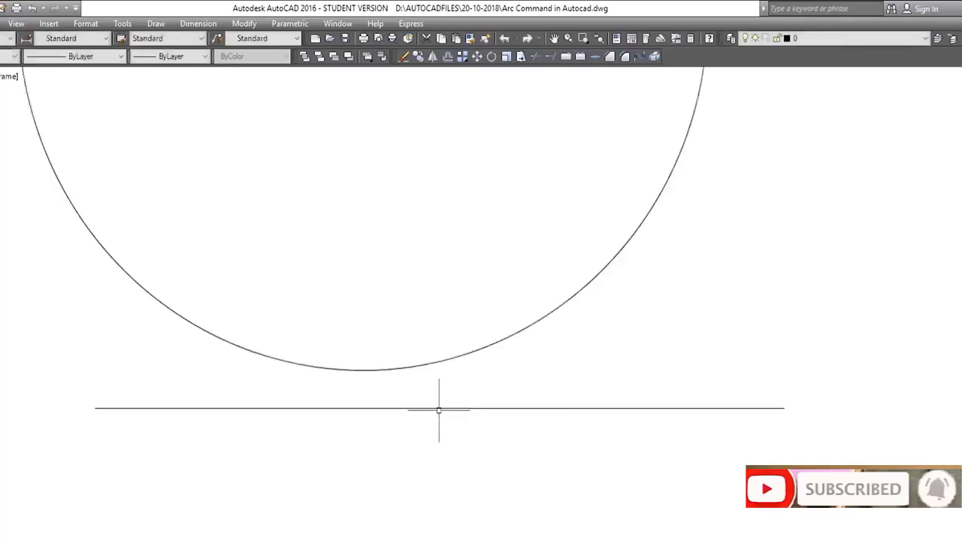
Delete the 70° arc
scroll(439, 409, up, 3)
scroll(438, 408, down, 8)
mouse_move(436, 401)
middle_down()
mouse_move(457, 391)
mouse_move(316, 431)
mouse_move(284, 368)
middle_up()
scroll(444, 391, up, 2)
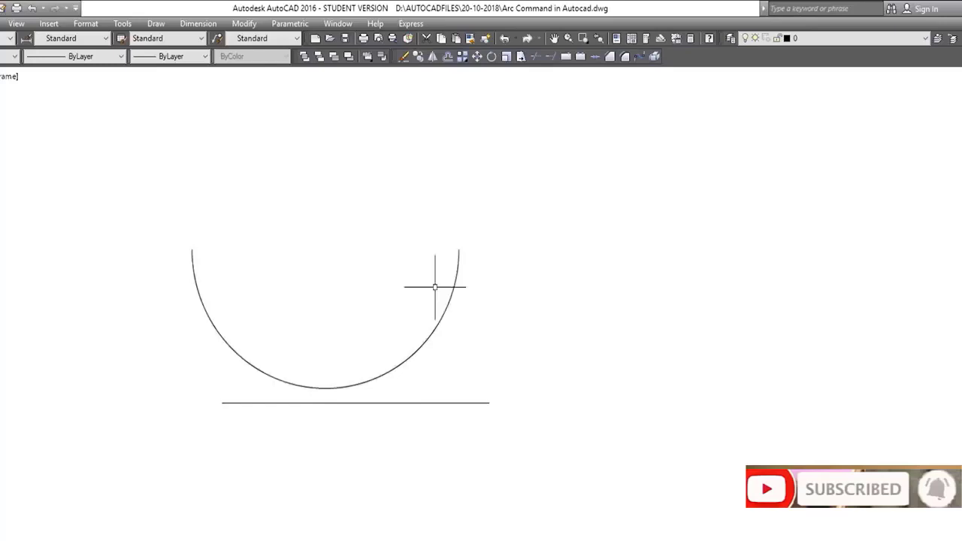
click(449, 305)
key(Delete)
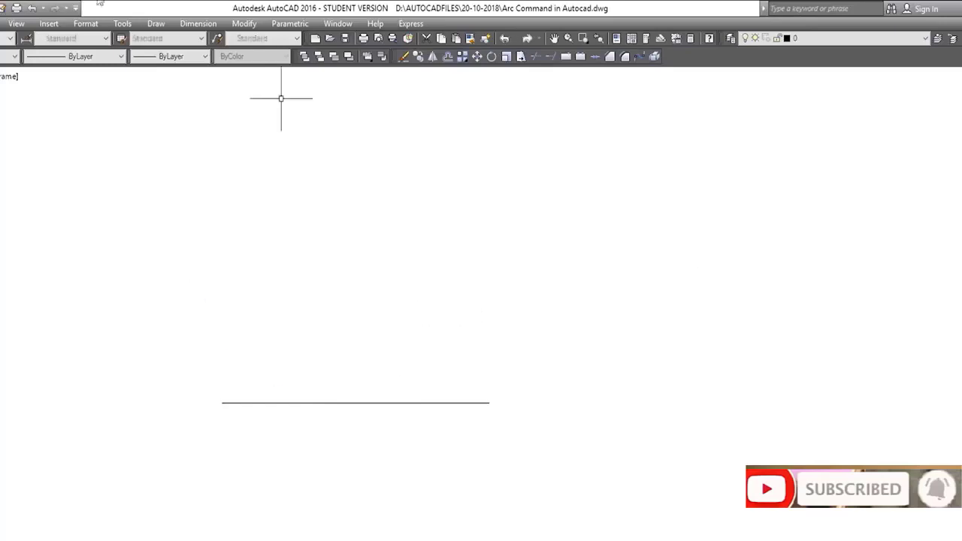
Draw a Start, Center, Angle arc from the line's left end, with its center above the line and the angle picked freehand
click(155, 24)
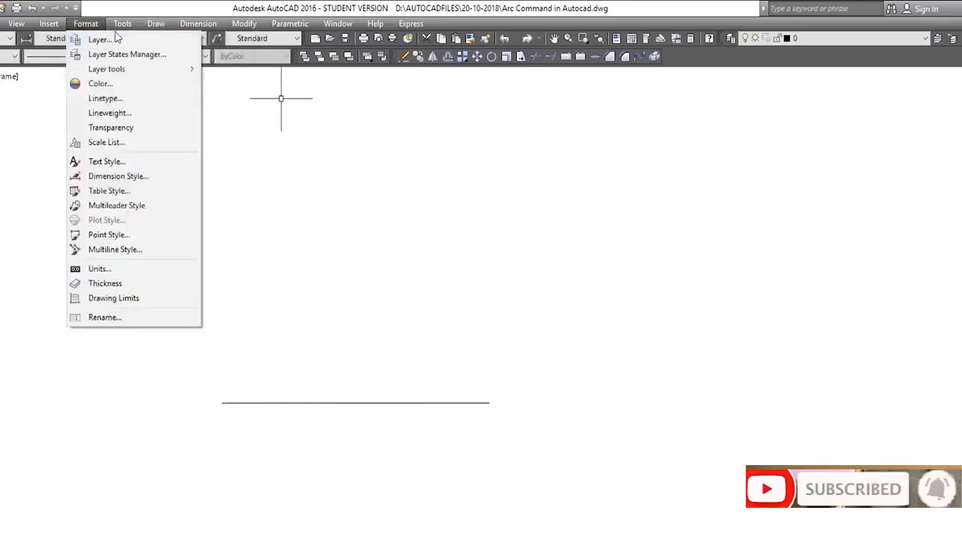
mouse_move(156, 23)
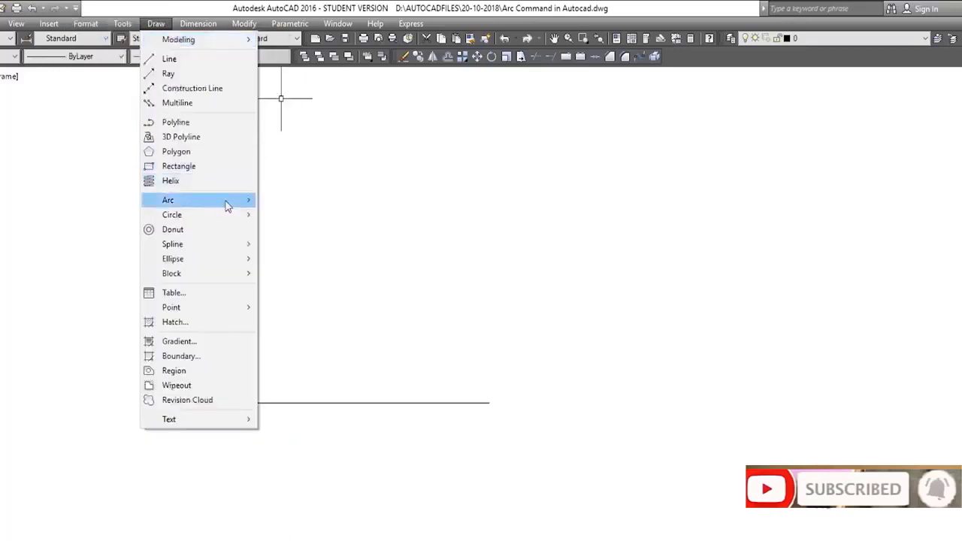
mouse_move(226, 200)
click(312, 234)
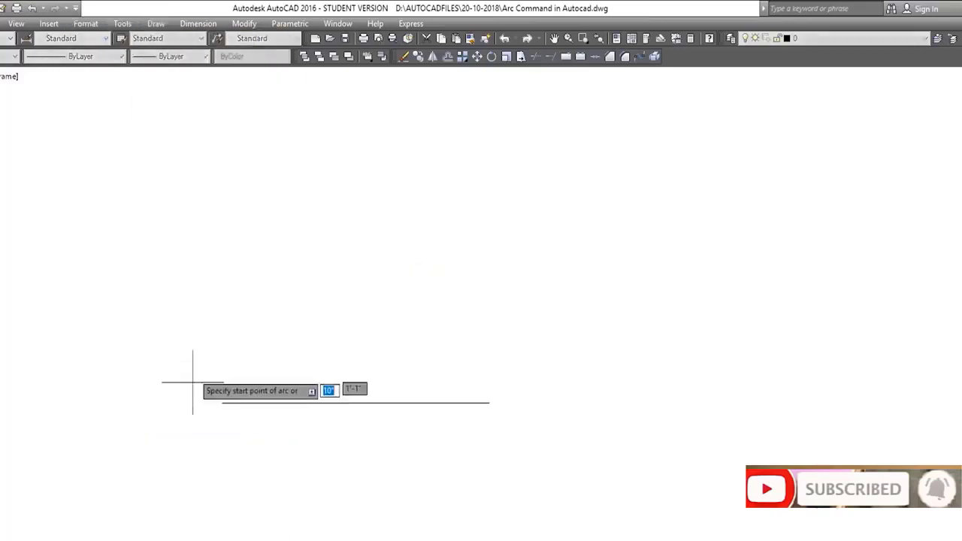
click(222, 402)
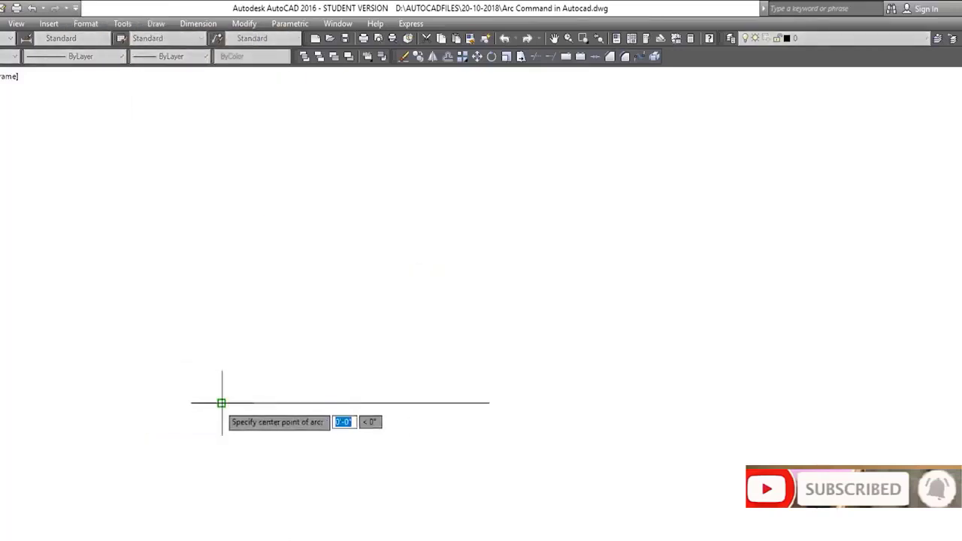
click(330, 308)
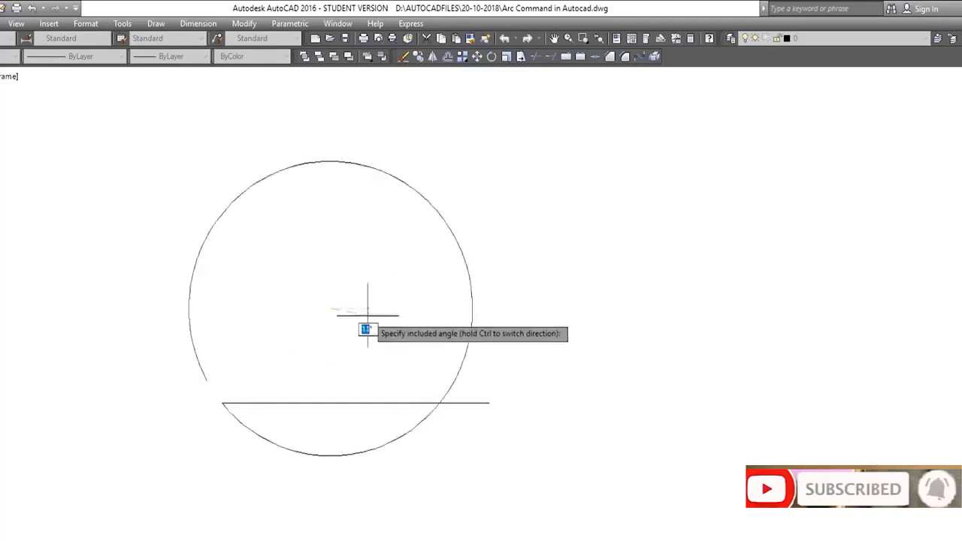
click(305, 298)
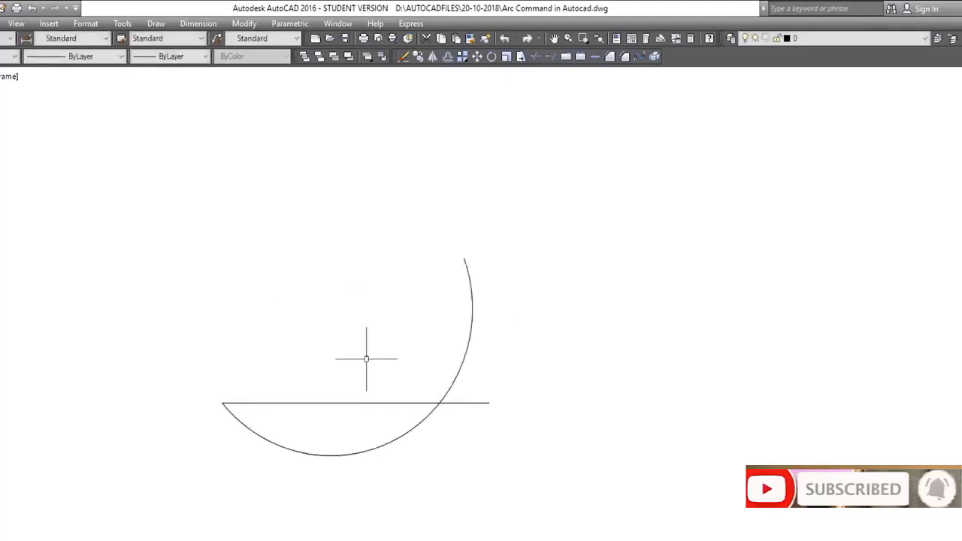
Select the freehand arc and delete it
click(470, 331)
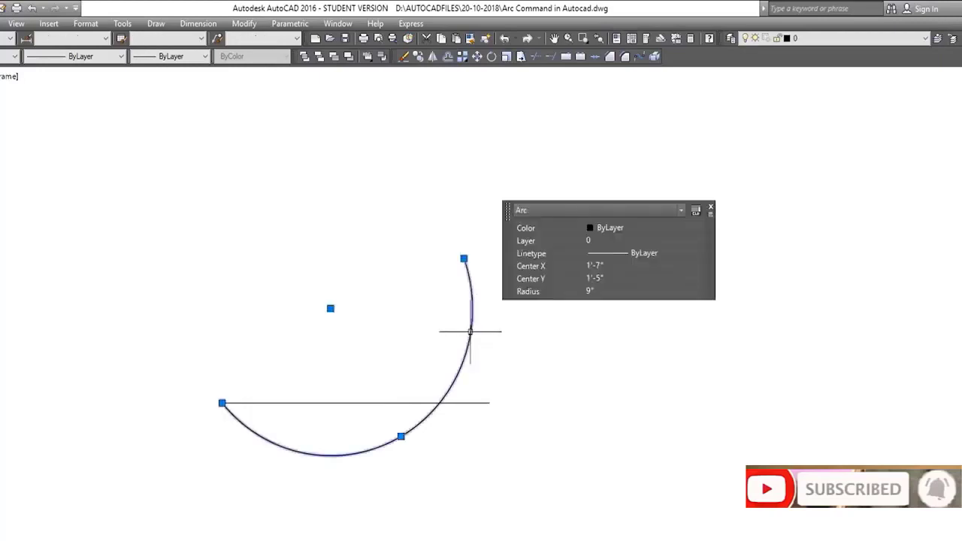
key(Delete)
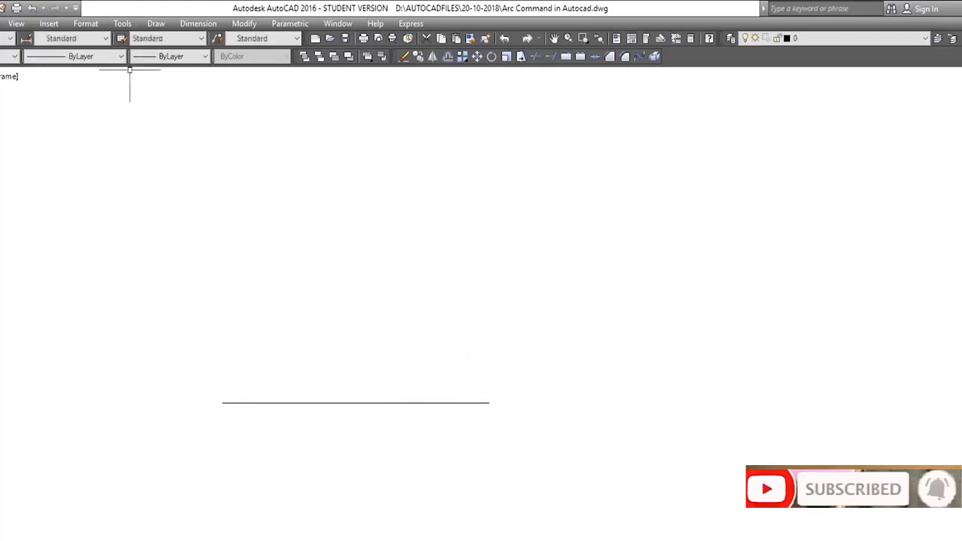
Draw a Start, Center, Length arc from the line's left end, centered at its midpoint, with a chord of about 1'-4"
click(157, 34)
click(156, 20)
click(156, 23)
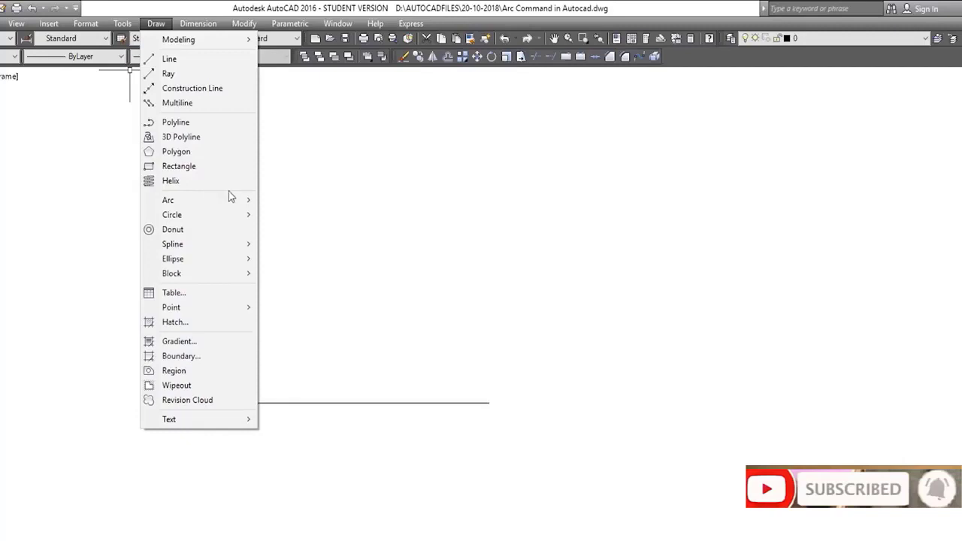
mouse_move(247, 199)
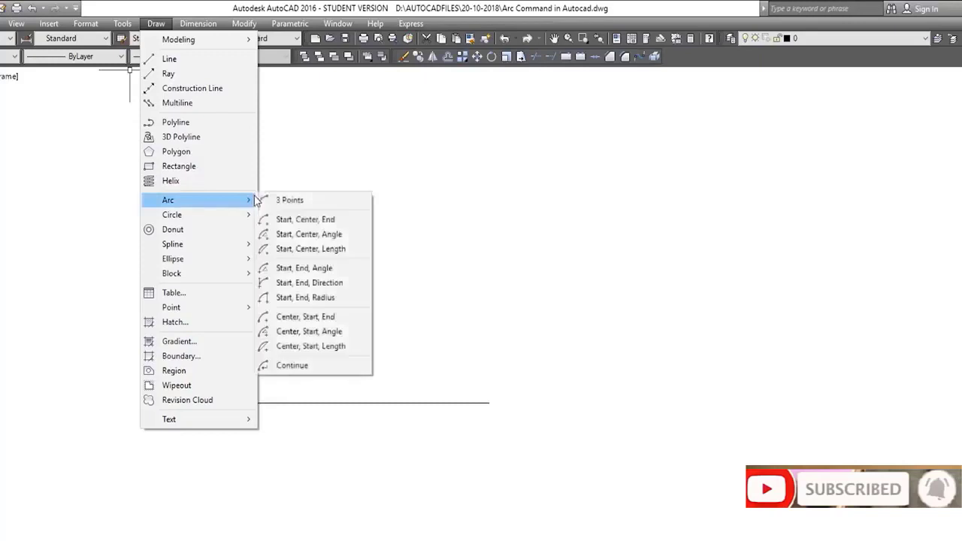
click(327, 251)
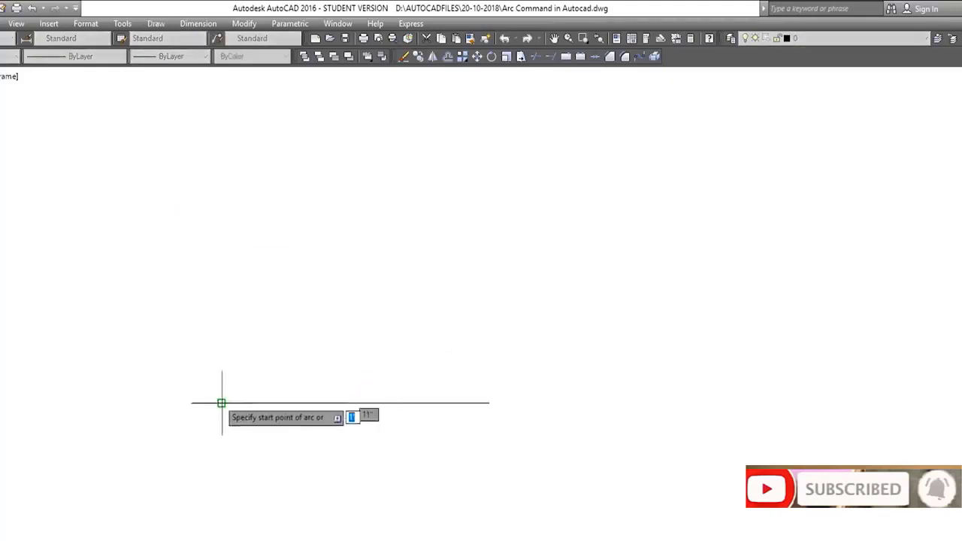
click(221, 402)
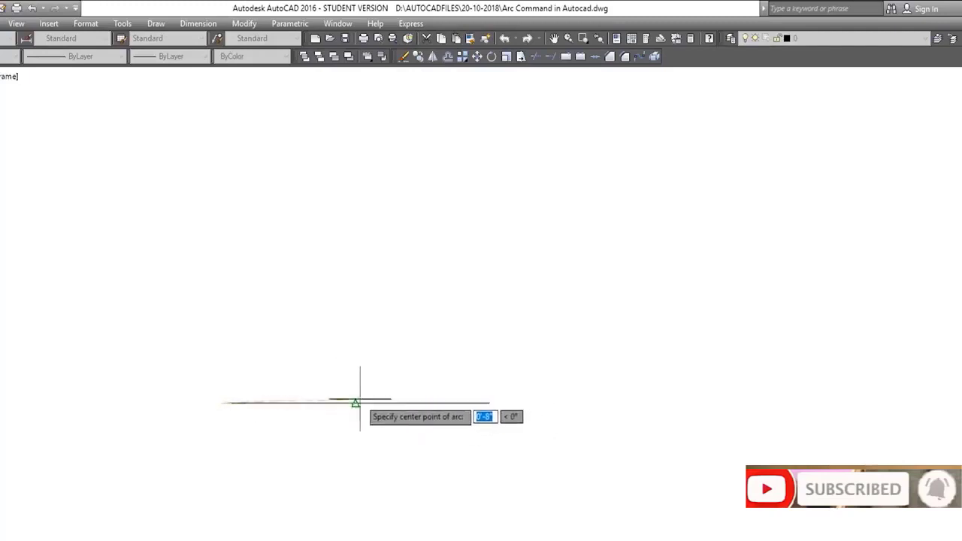
click(354, 403)
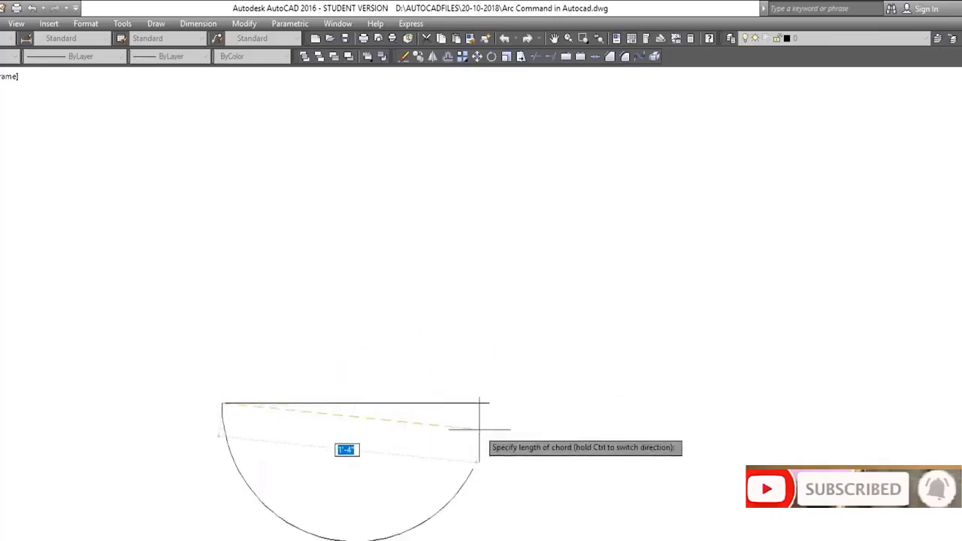
click(480, 429)
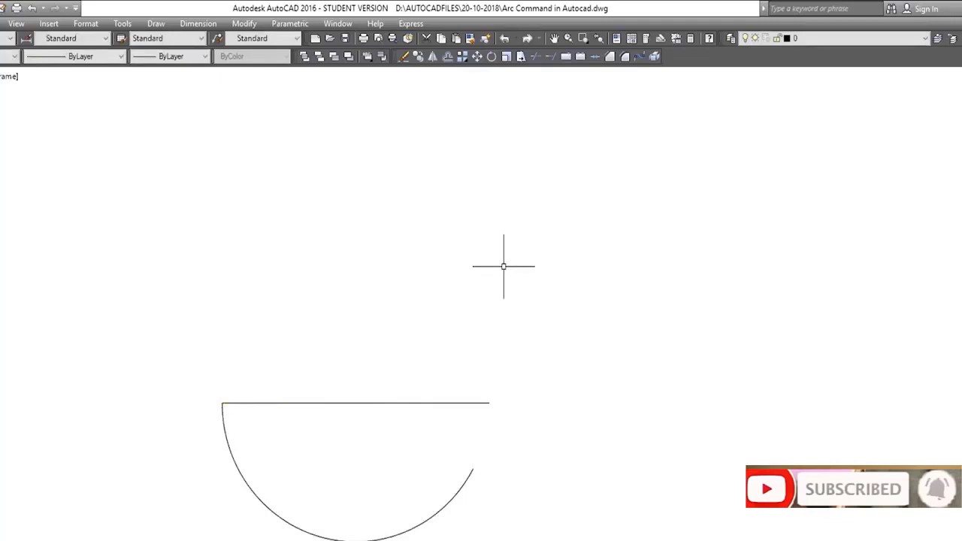
Select the chord-length arc with a crossing window and delete it
click(291, 443)
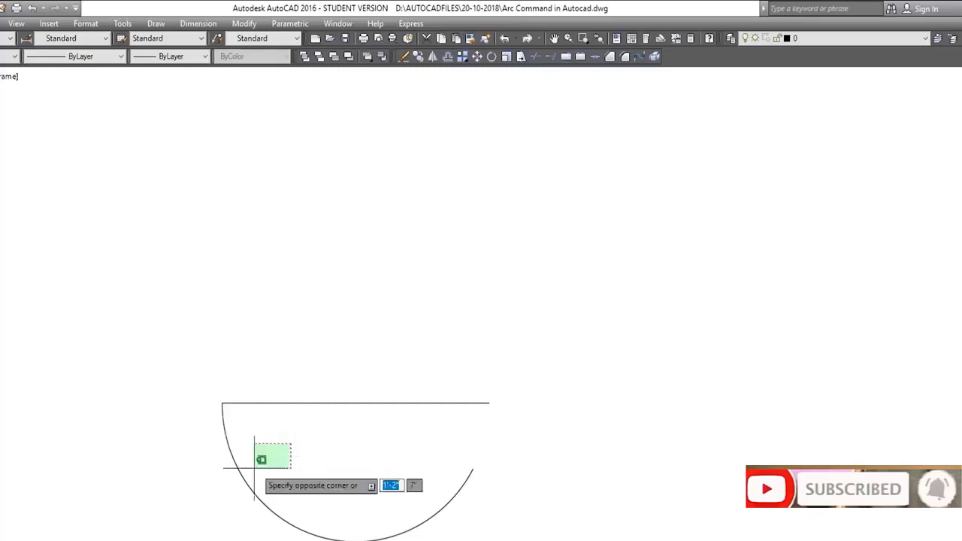
click(220, 491)
key(Delete)
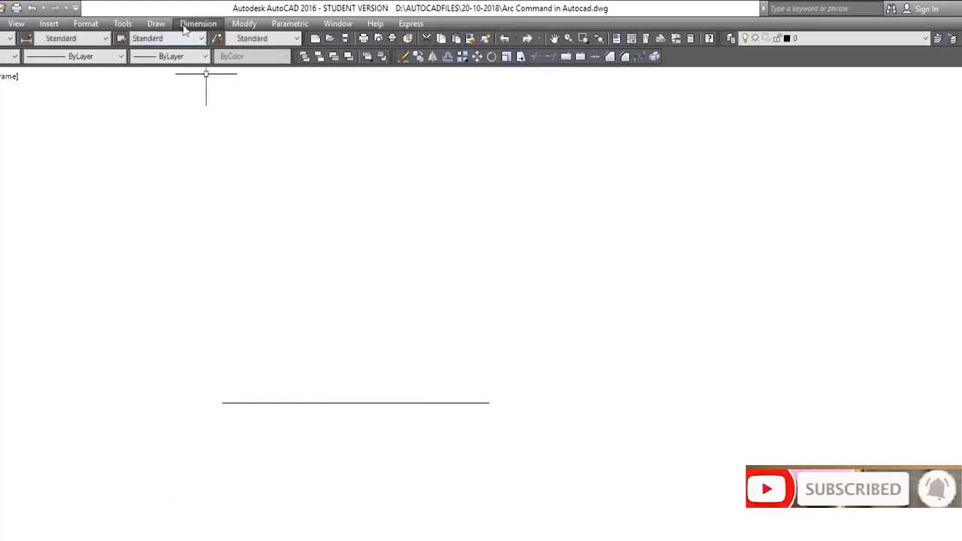
Draw a Start, End, Angle arc between the line's two endpoints with a 50° included angle
click(155, 24)
mouse_move(225, 200)
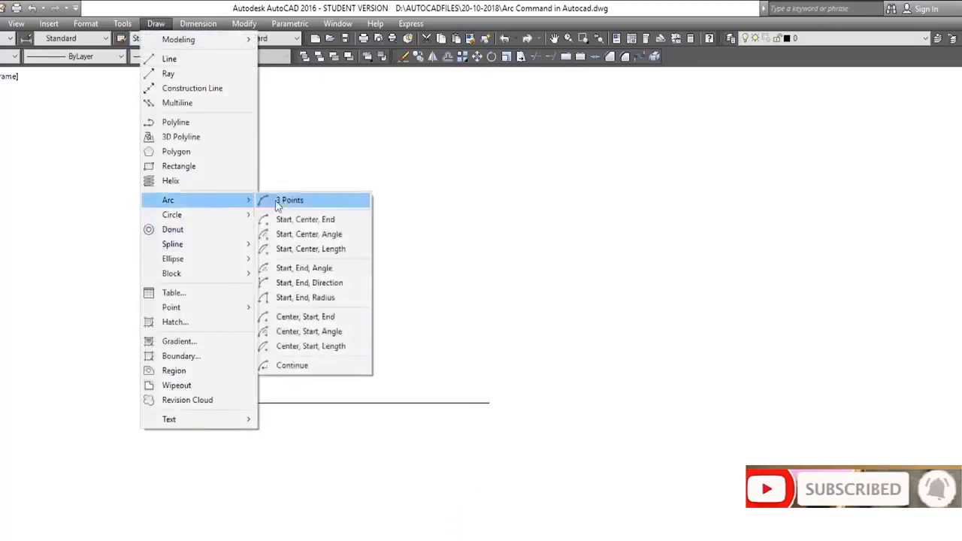
click(304, 268)
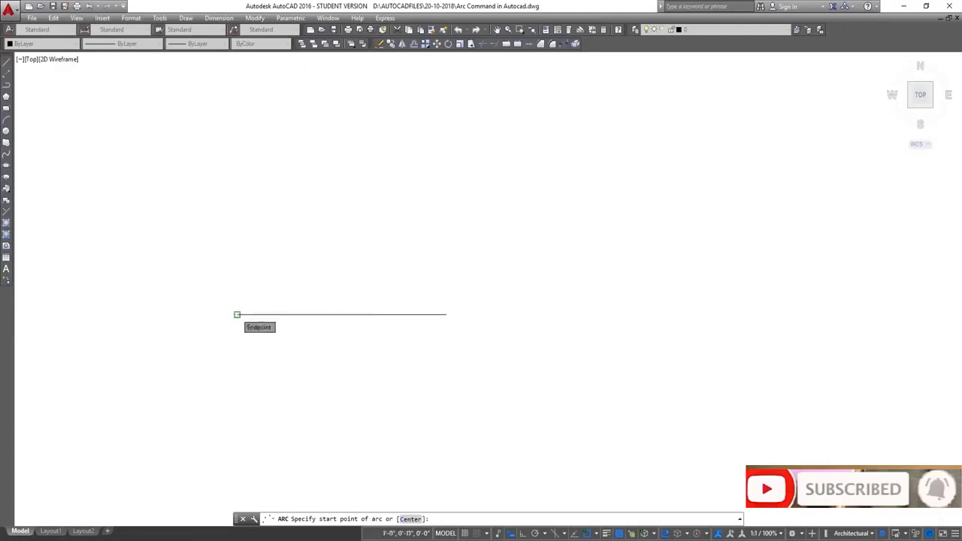
click(236, 314)
text(e)
key(Return)
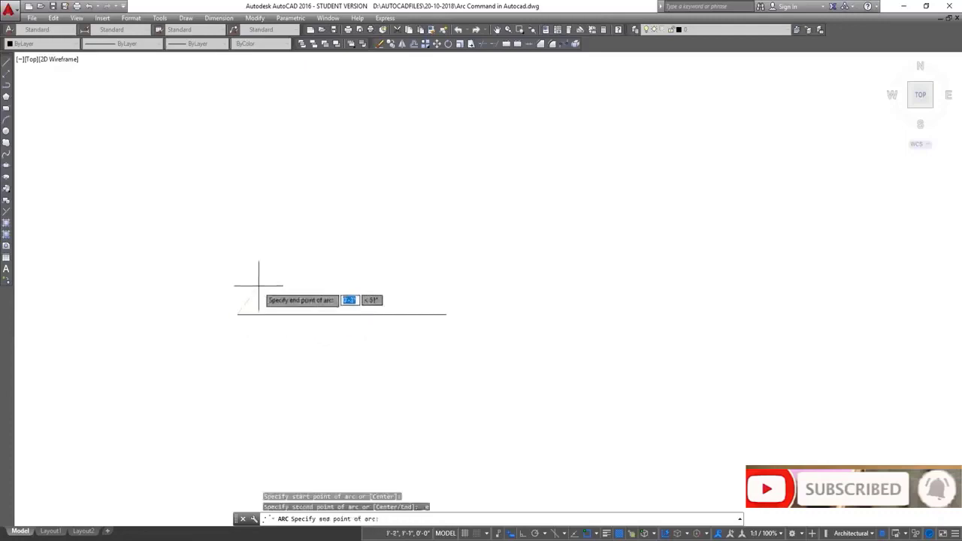
click(446, 314)
text(a)
key(Return)
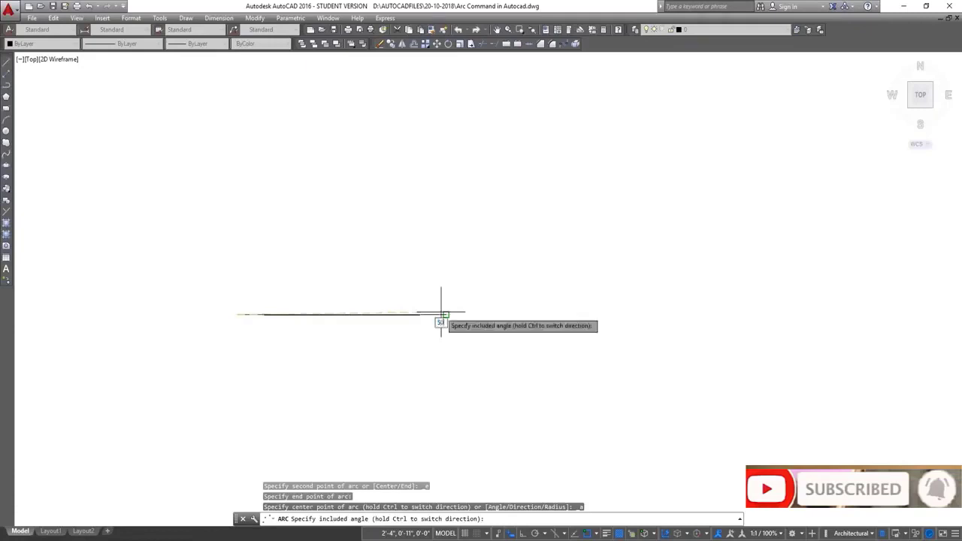
key(Return)
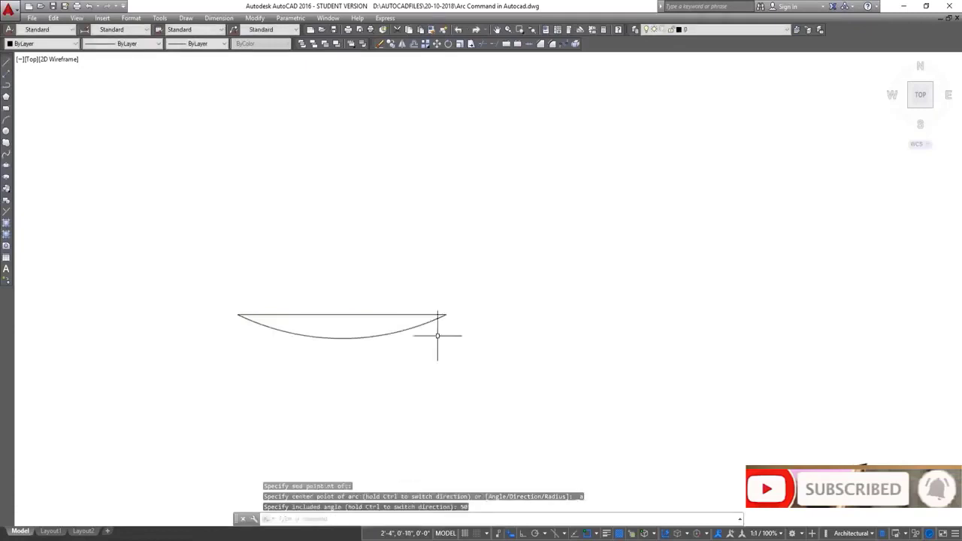
Select the new arc to inspect its properties and midpoint grip, then cancel the selection
scroll(331, 331, up, 6)
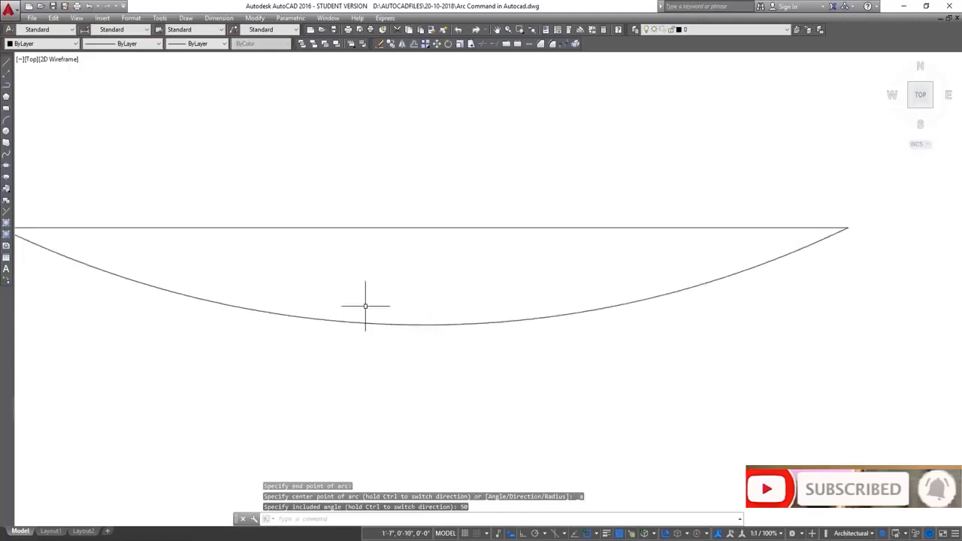
click(359, 322)
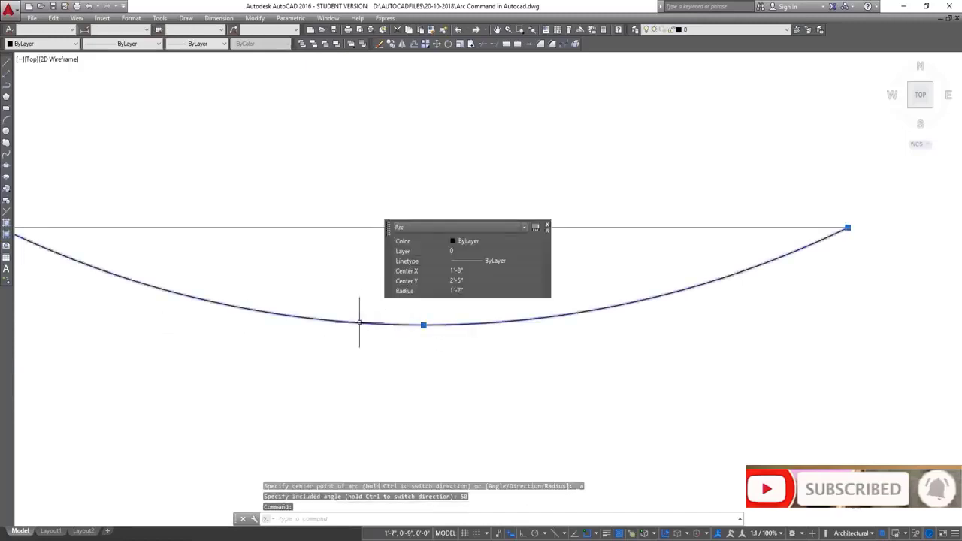
click(423, 324)
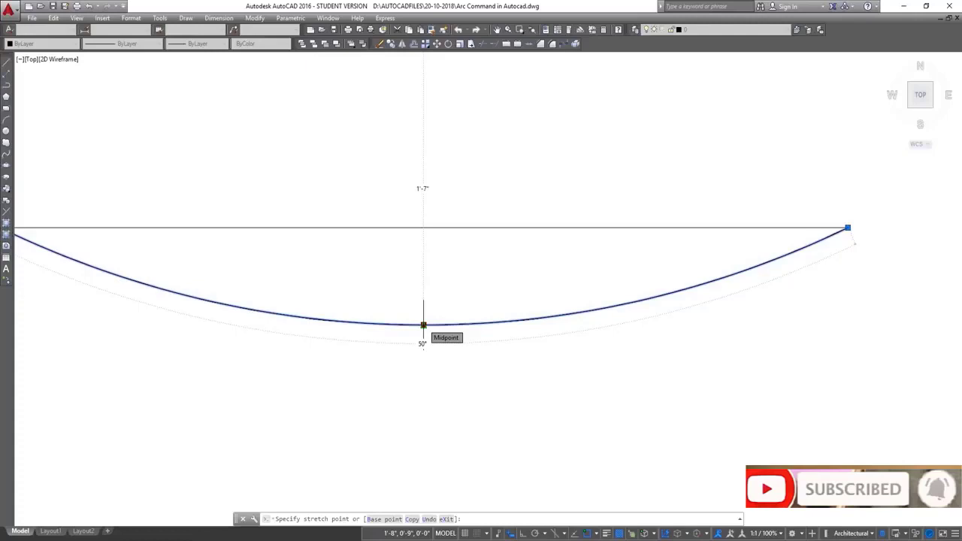
scroll(423, 324, down, 2)
key(Escape)
key(Escape)
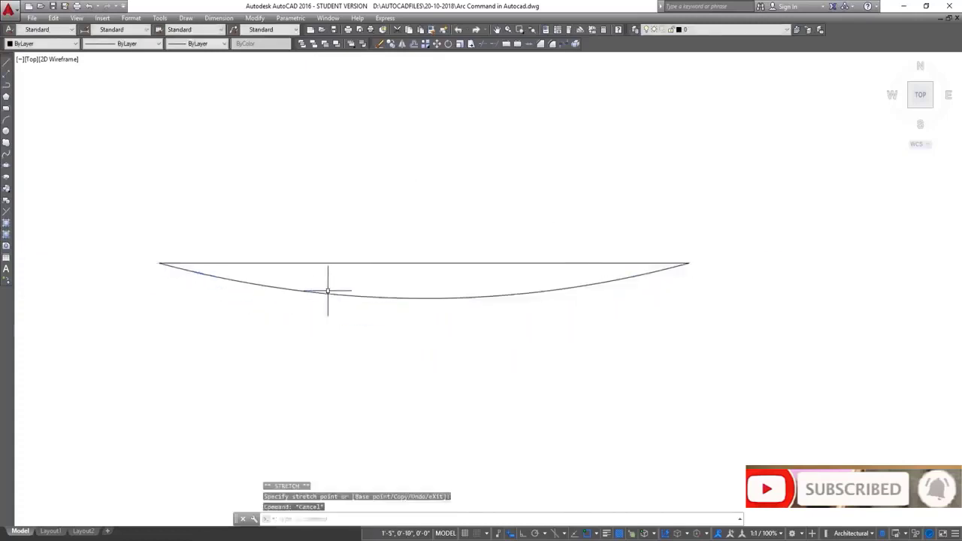
Select the 50° Start, End, Angle arc with a crossing window and delete it
click(336, 284)
click(338, 313)
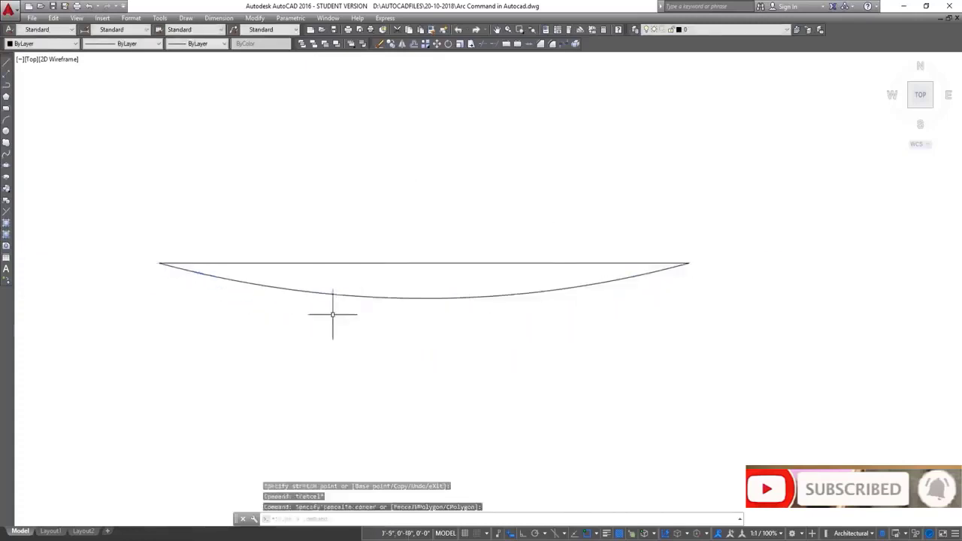
click(350, 282)
click(332, 309)
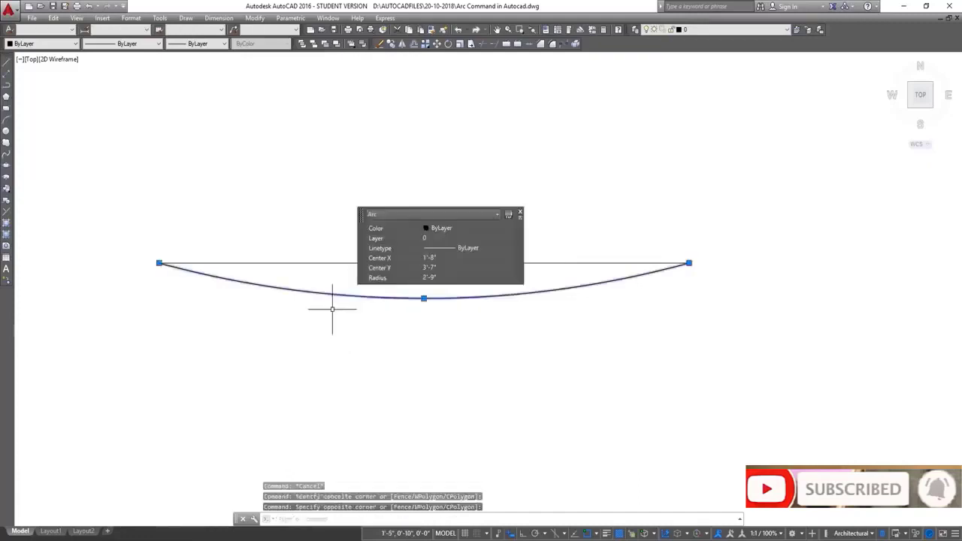
key(Delete)
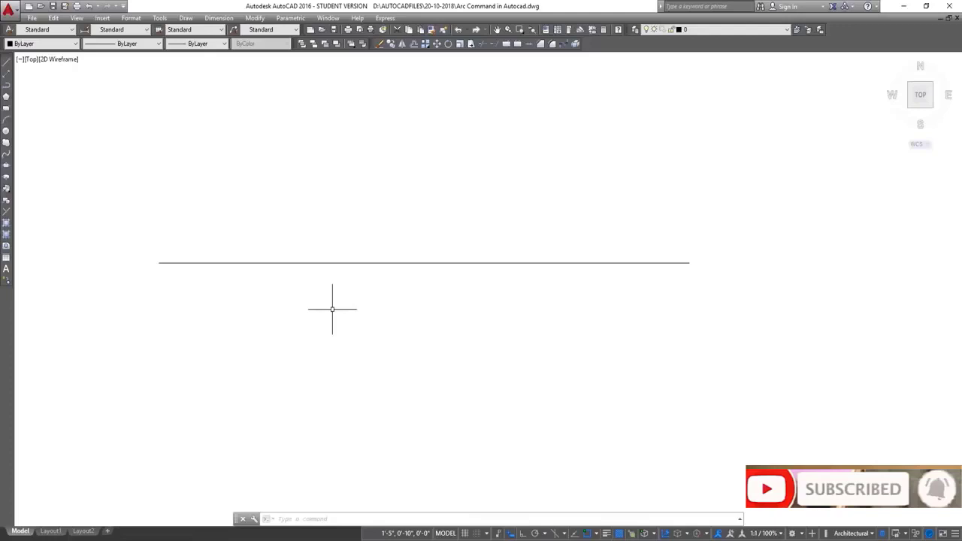
Draw a Start, End, Angle arc from the line's left endpoint to its right endpoint with a 130° included angle
click(185, 17)
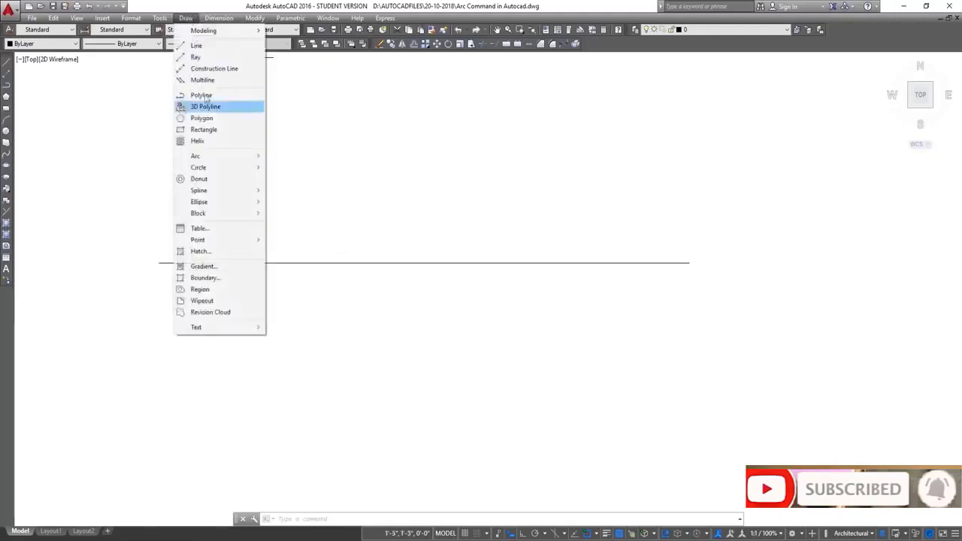
mouse_move(239, 157)
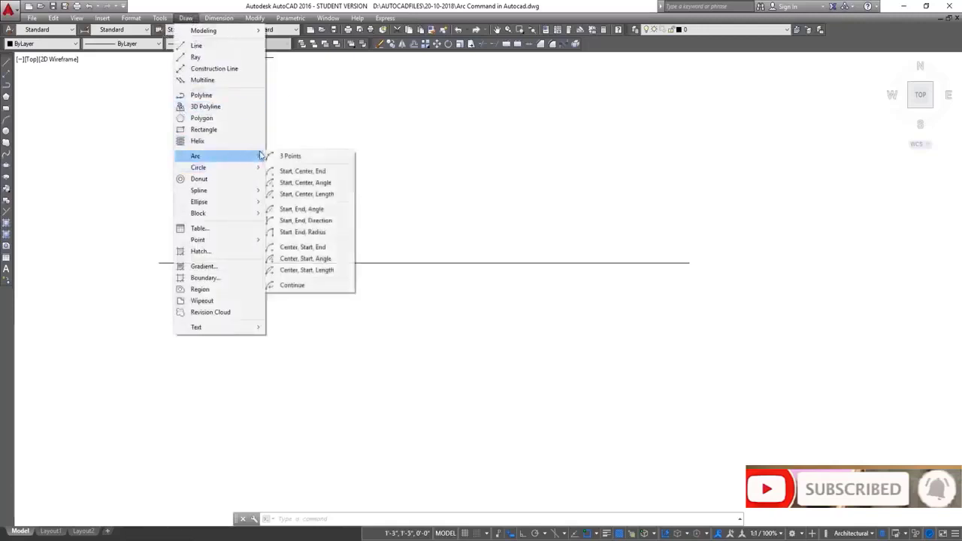
click(319, 214)
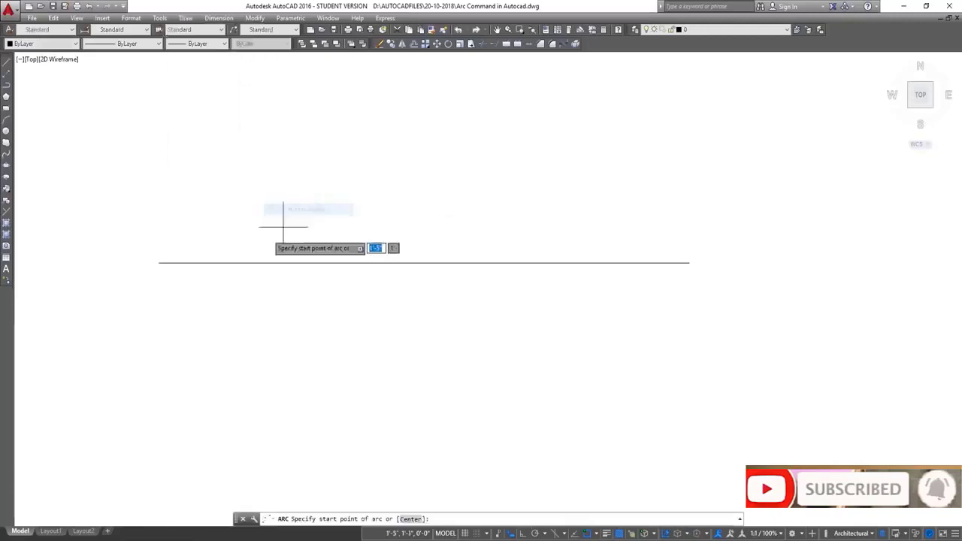
click(158, 262)
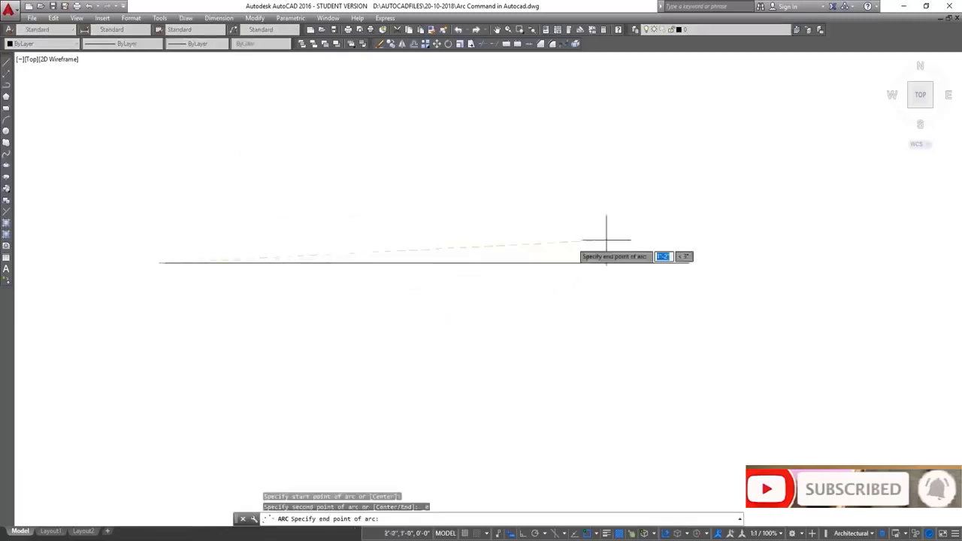
click(688, 262)
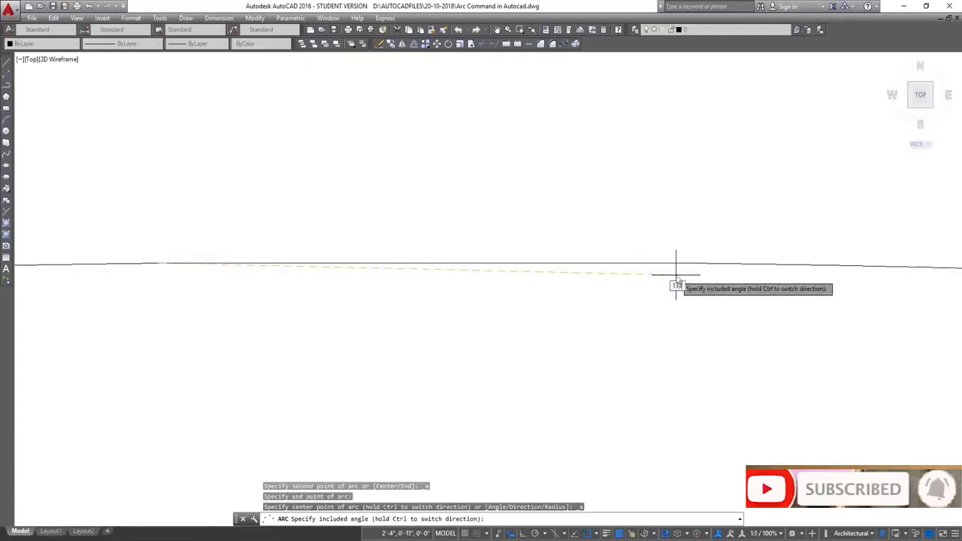
text(130)
key(Return)
Select the 130° arc to inspect its properties and grips, then cancel the selection
scroll(351, 248, down, 2)
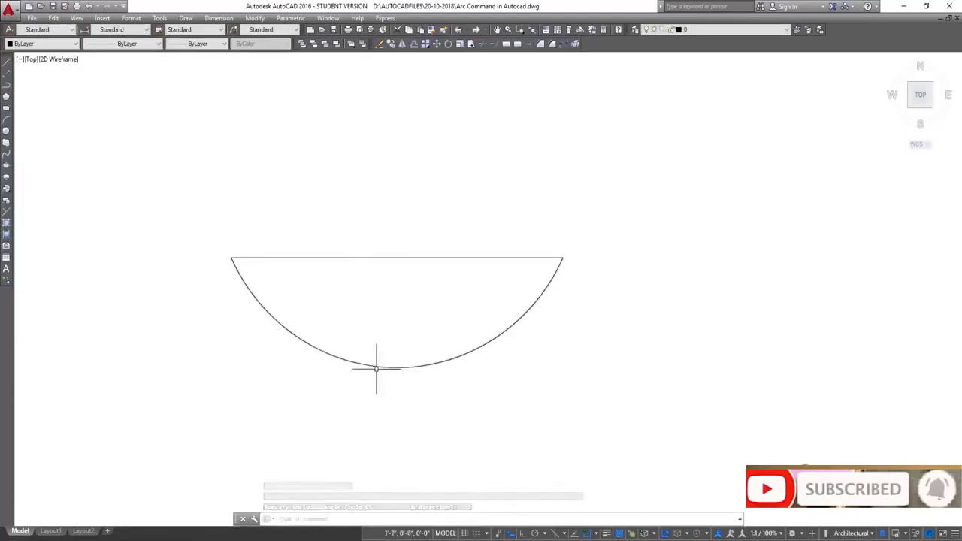
mouse_move(379, 368)
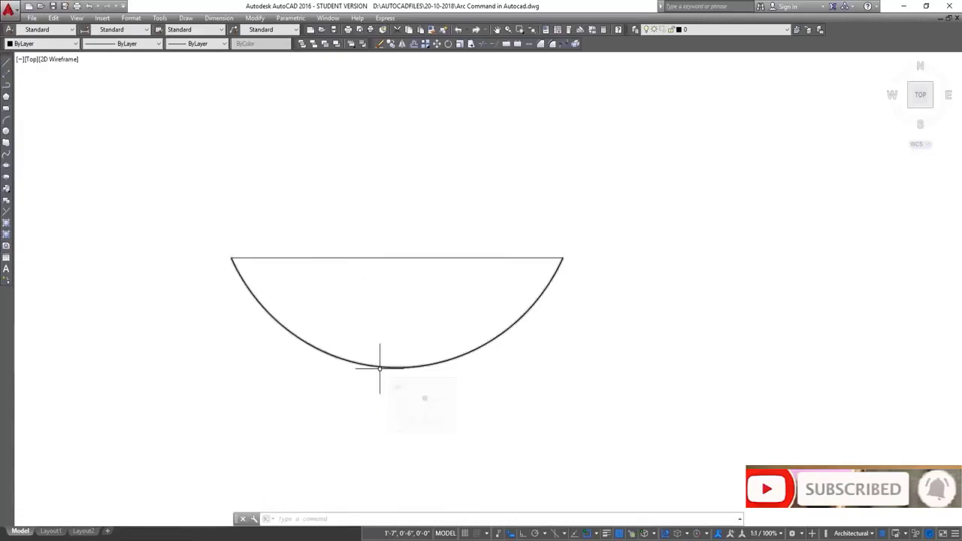
click(379, 368)
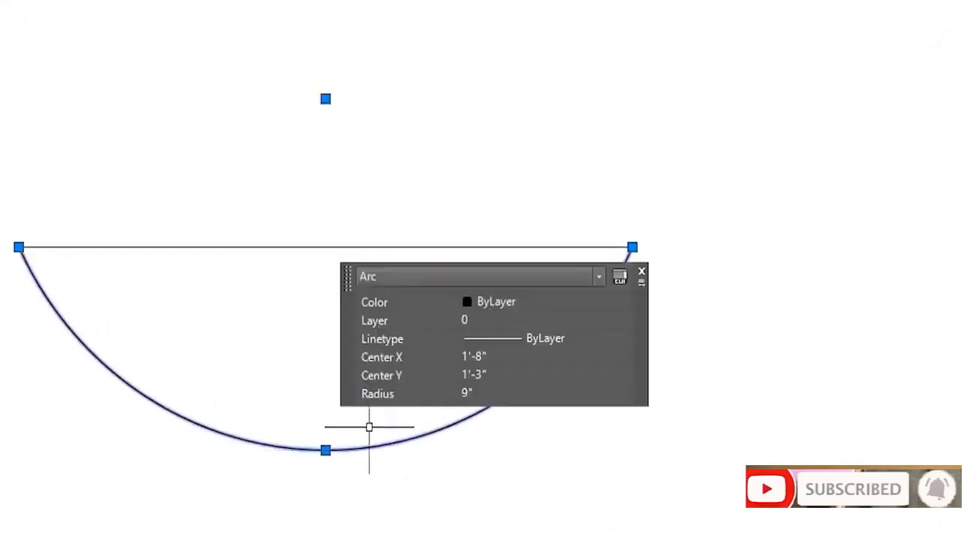
mouse_move(325, 450)
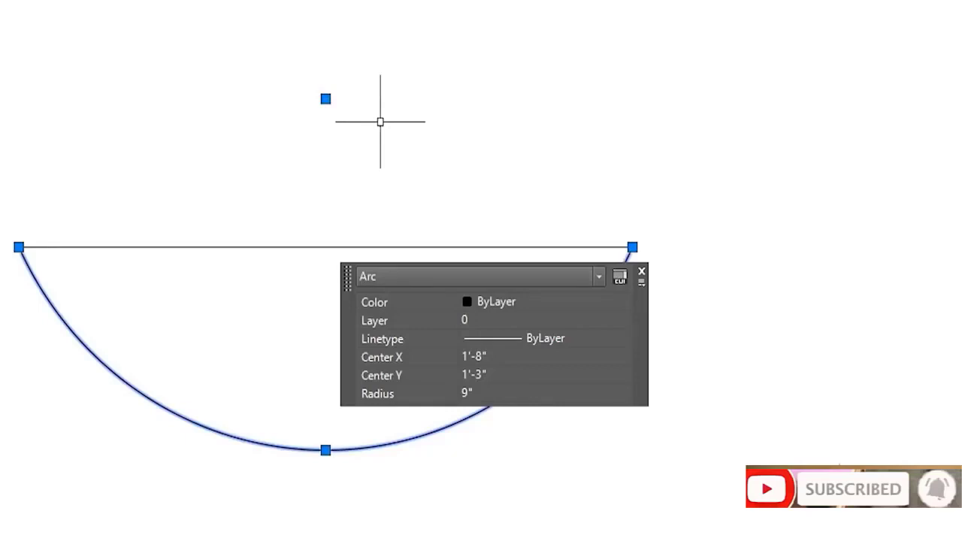
key(Escape)
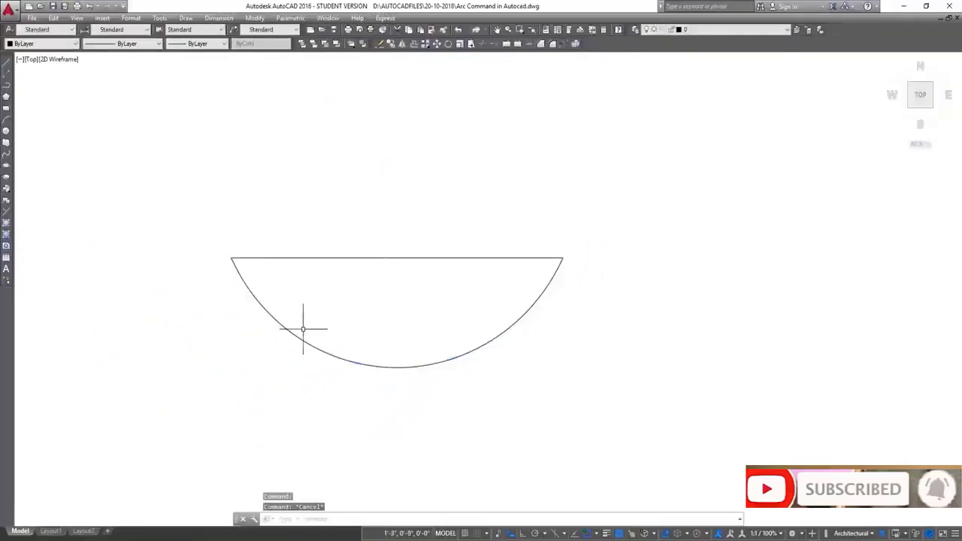
Select the 130° arc with a crossing window and delete it
click(303, 328)
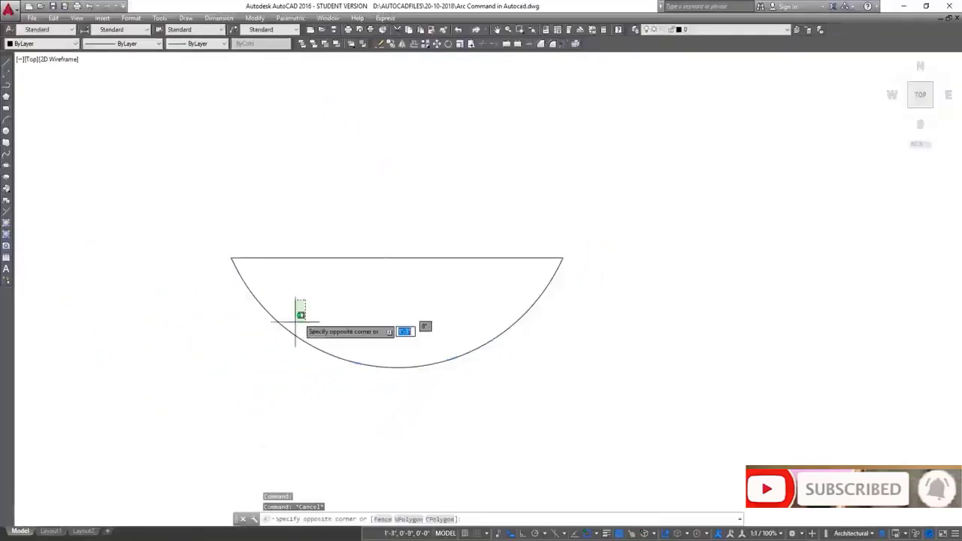
click(232, 383)
key(Delete)
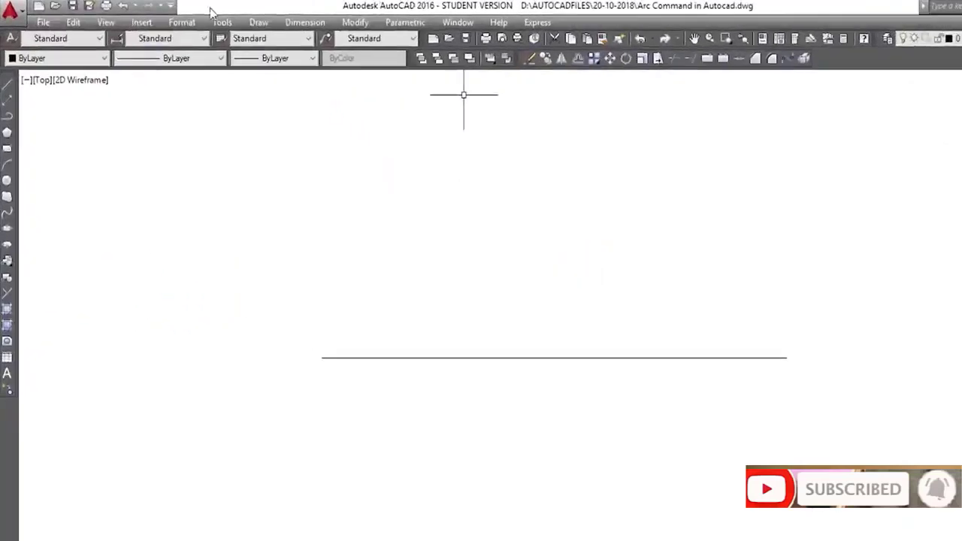
Draw a Start, End, Direction arc between the line's endpoints with an upward tangent direction, then select and delete it
click(193, 18)
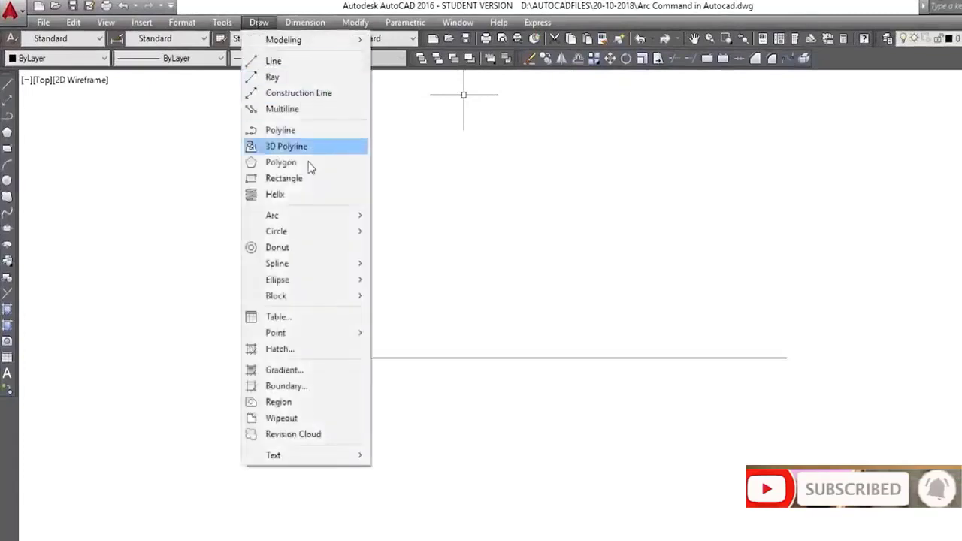
mouse_move(351, 223)
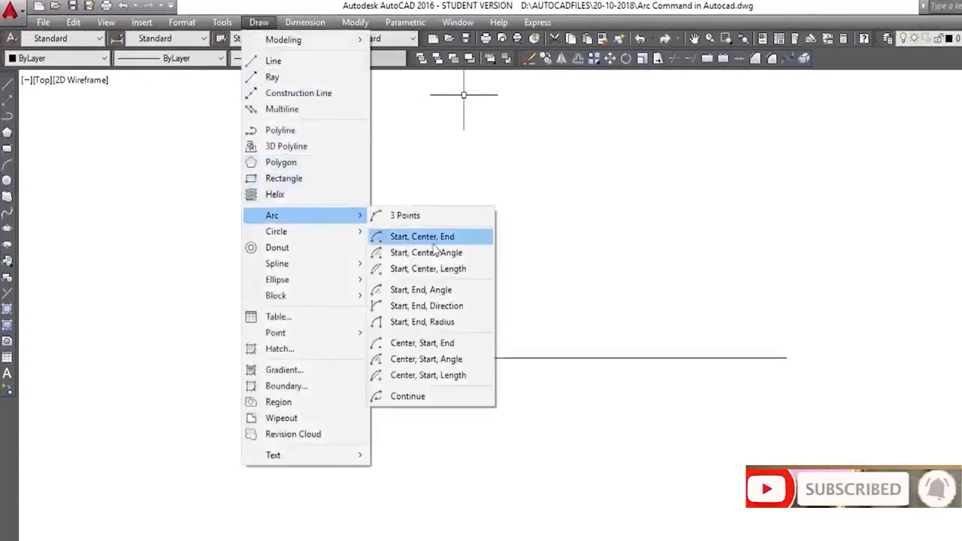
click(406, 320)
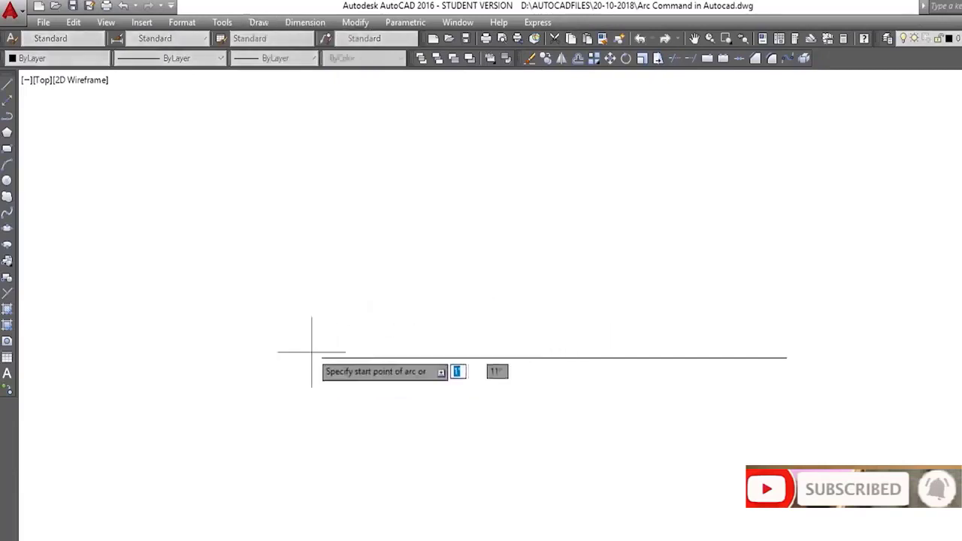
click(321, 358)
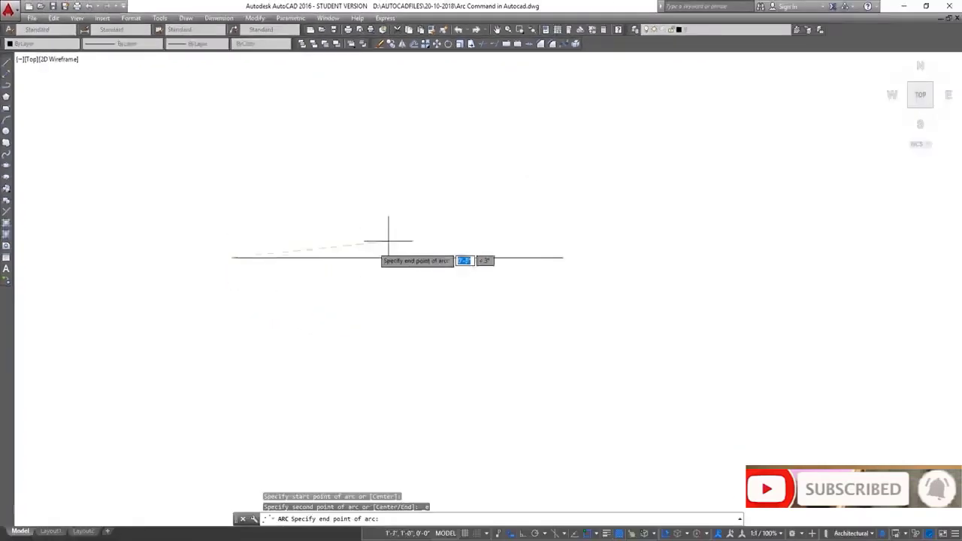
click(562, 258)
text(d)
key(Return)
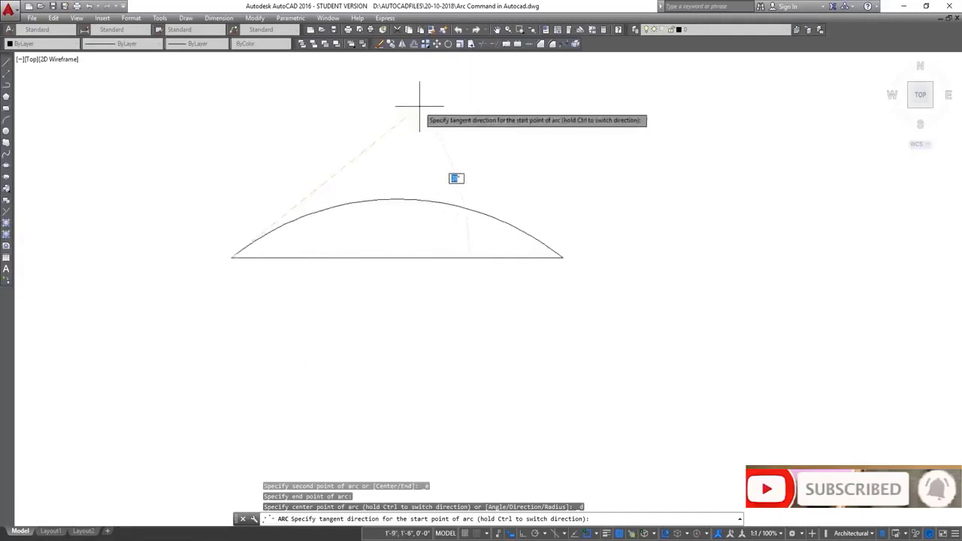
click(399, 134)
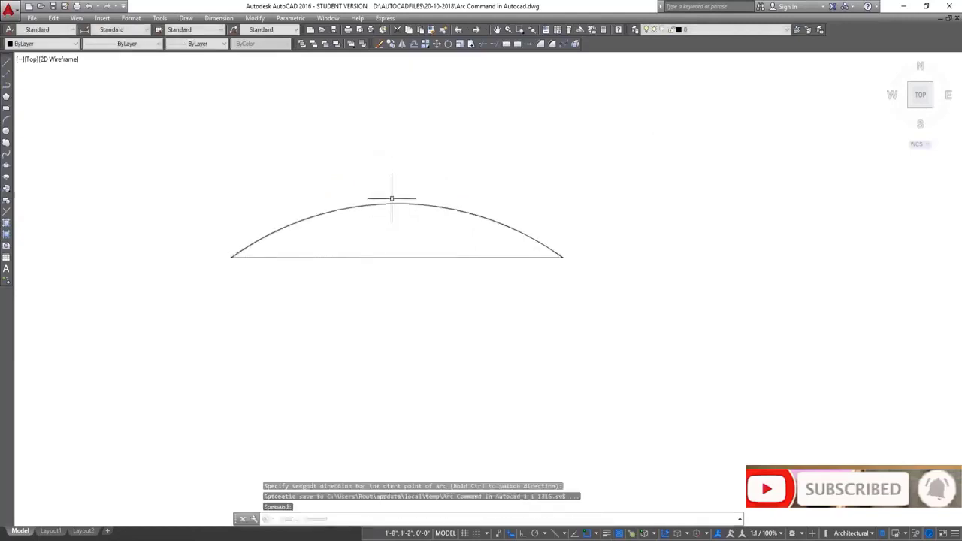
click(395, 203)
key(Delete)
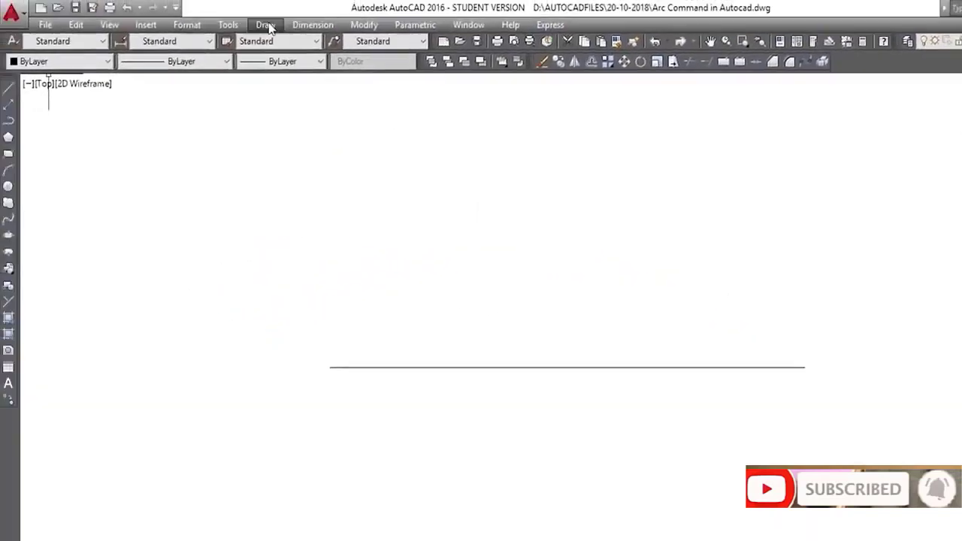
Draw a Start, End, Radius arc from the line's left endpoint to its right endpoint with a radius of 30
click(231, 5)
mouse_move(331, 202)
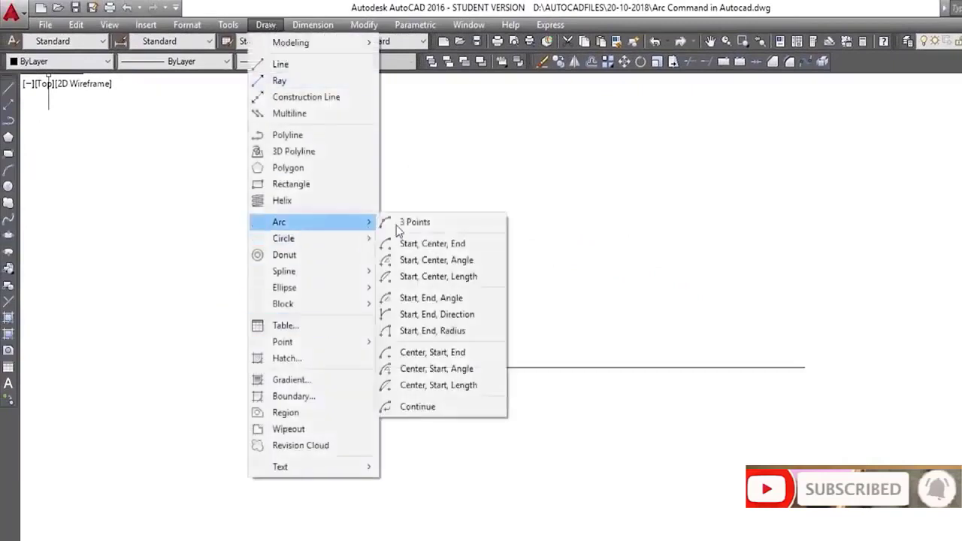
click(454, 331)
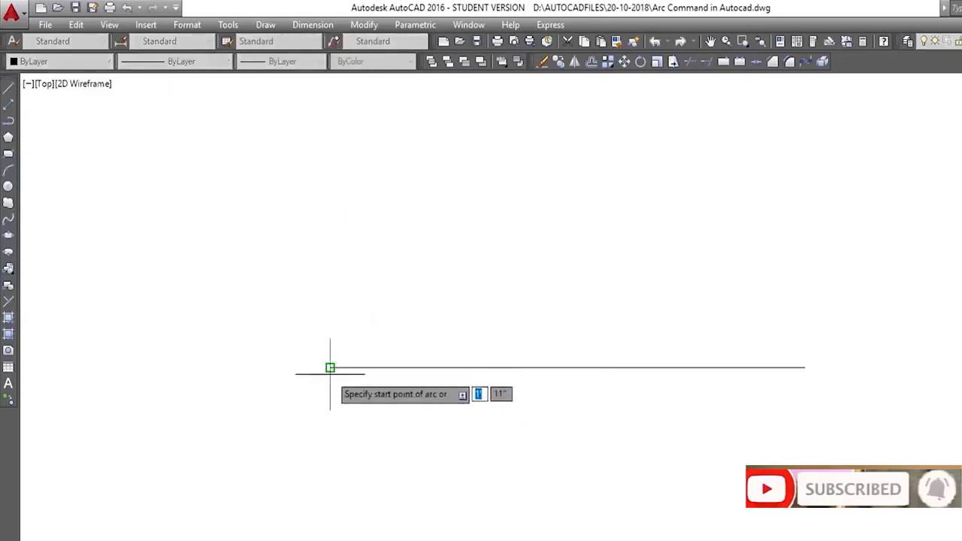
click(329, 368)
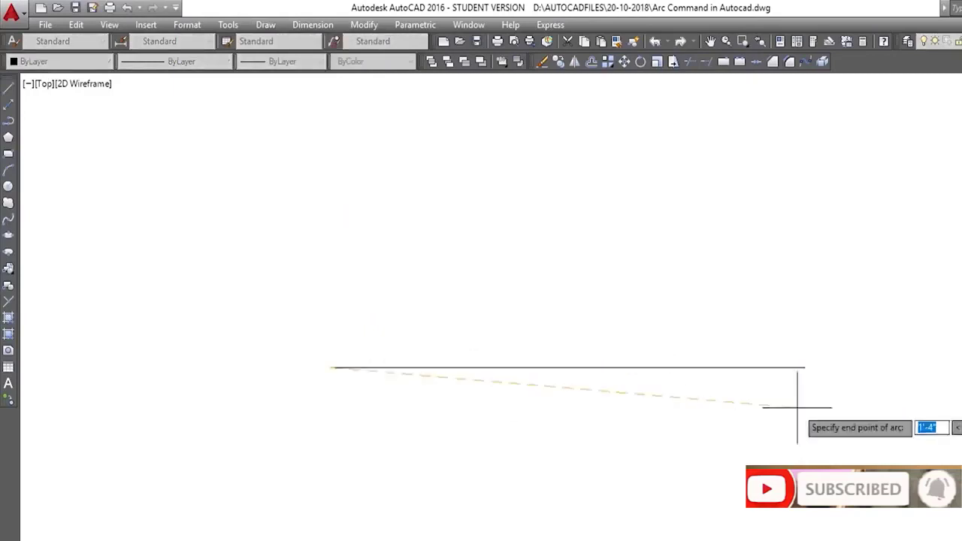
click(804, 367)
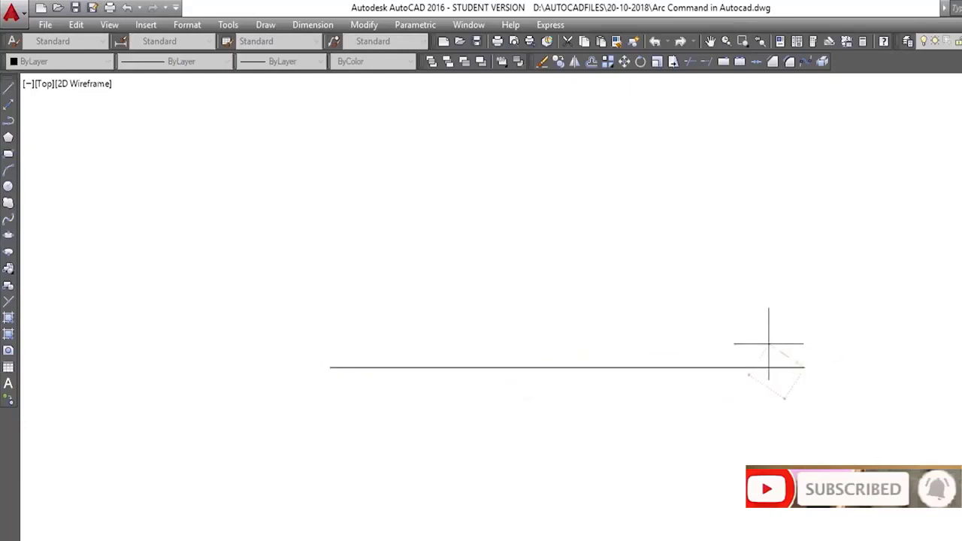
text(30)
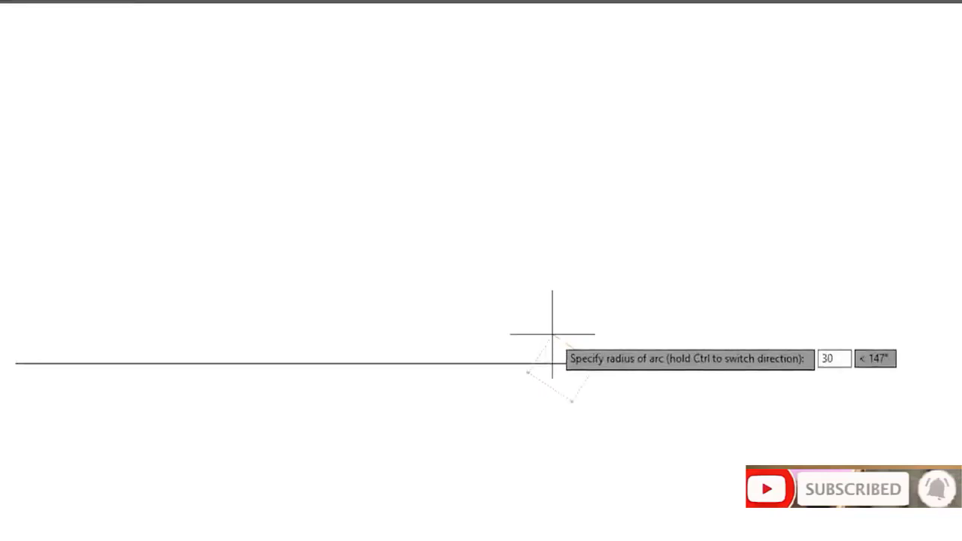
key(Return)
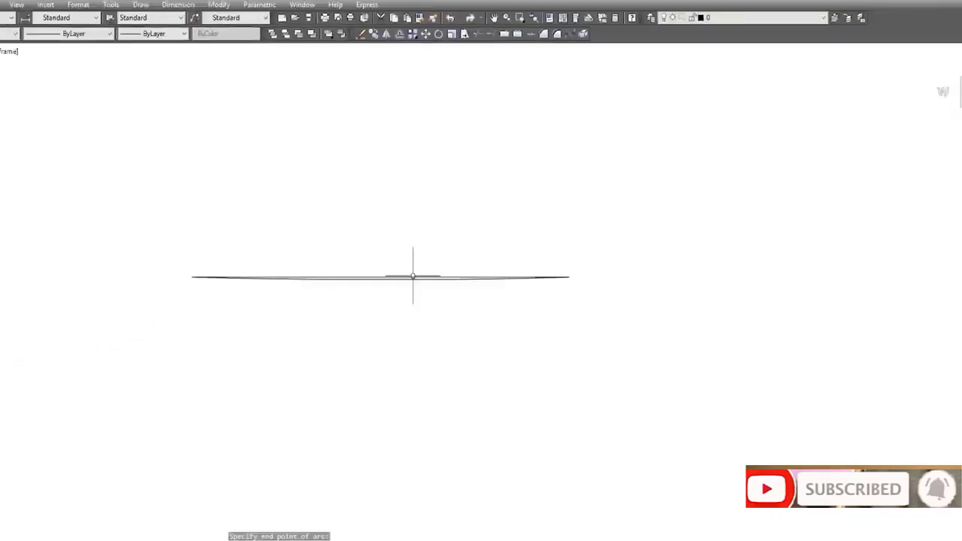
Zoom in and out to examine the shape of the Start, End, Radius arc
scroll(382, 285, up, 3)
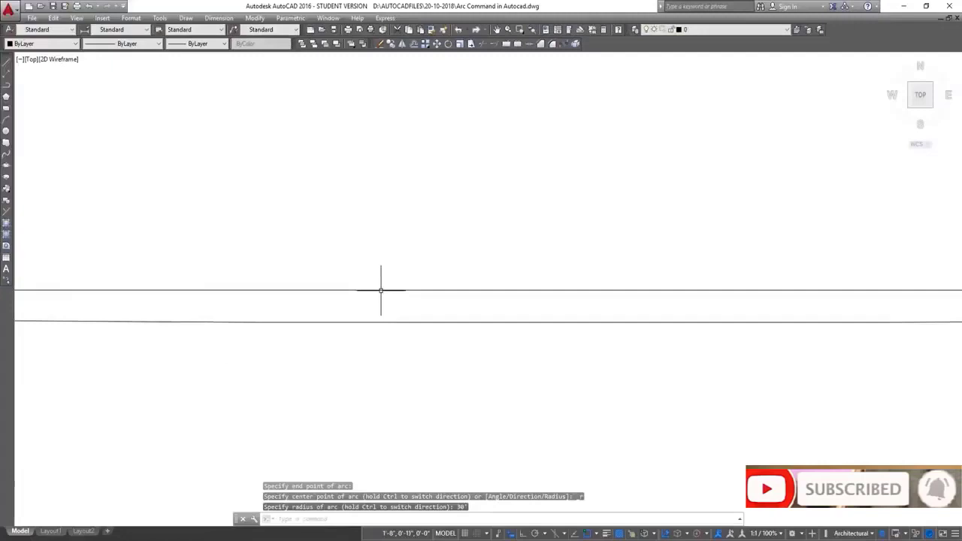
scroll(381, 290, up, 1)
scroll(381, 291, down, 3)
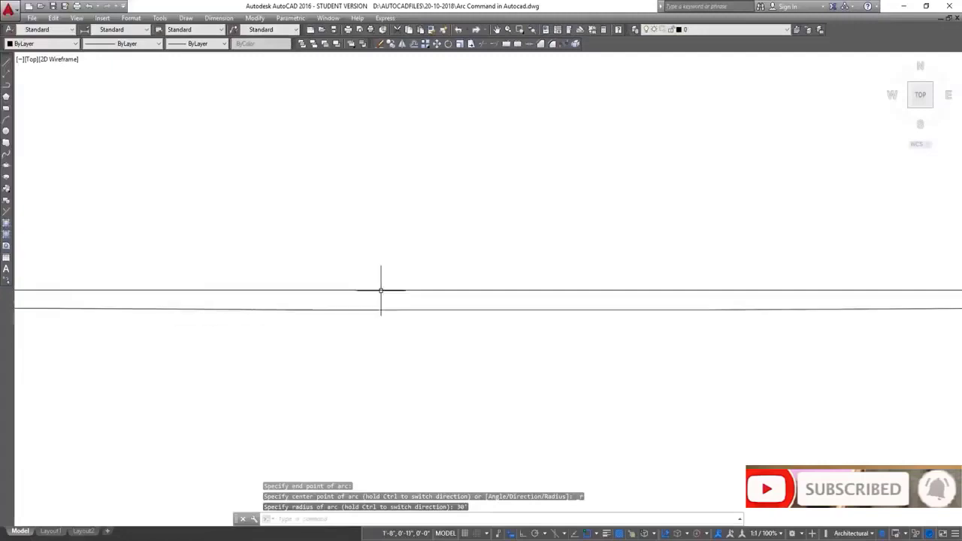
scroll(380, 290, up, 7)
scroll(381, 290, down, 4)
scroll(381, 290, down, 5)
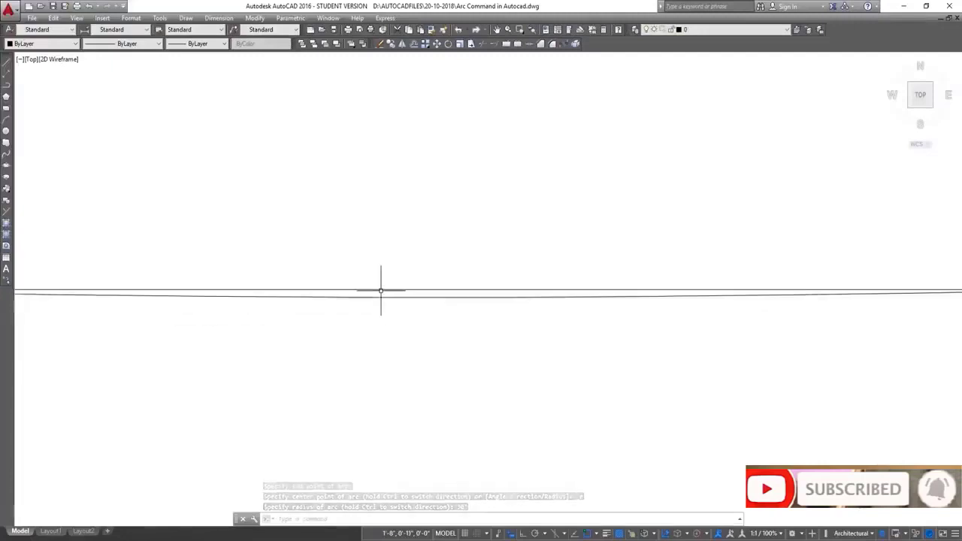
scroll(381, 290, up, 8)
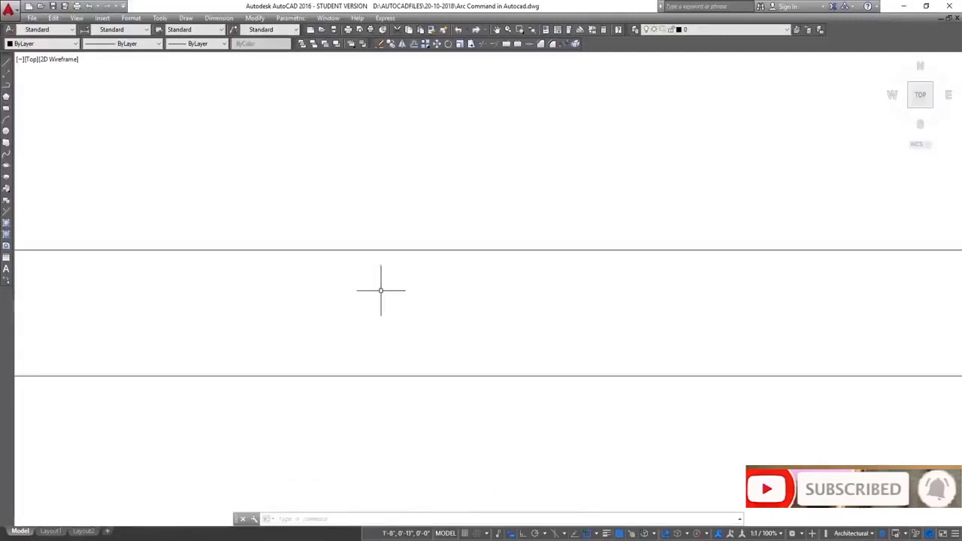
scroll(396, 206, down, 2)
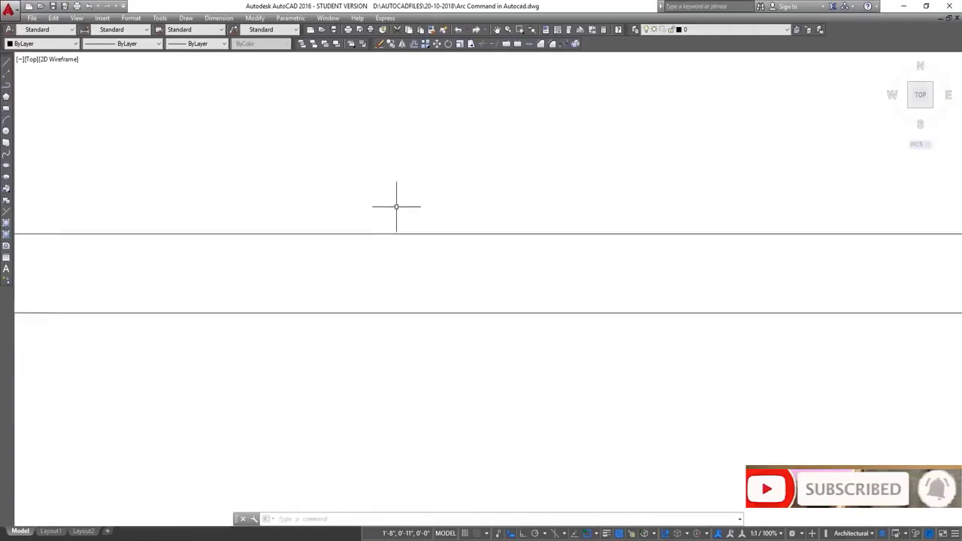
scroll(396, 206, down, 3)
Undo the Start, End, Radius arc
click(402, 208)
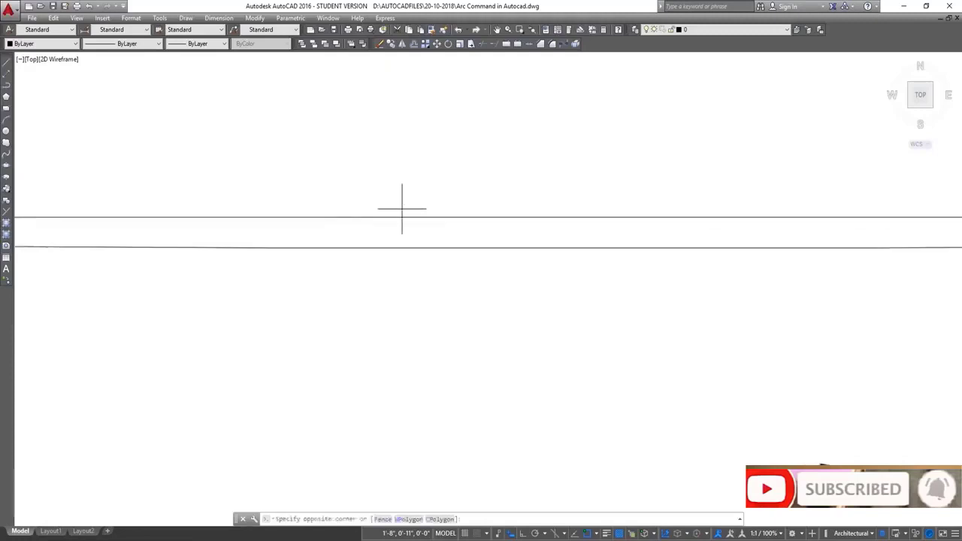
click(451, 188)
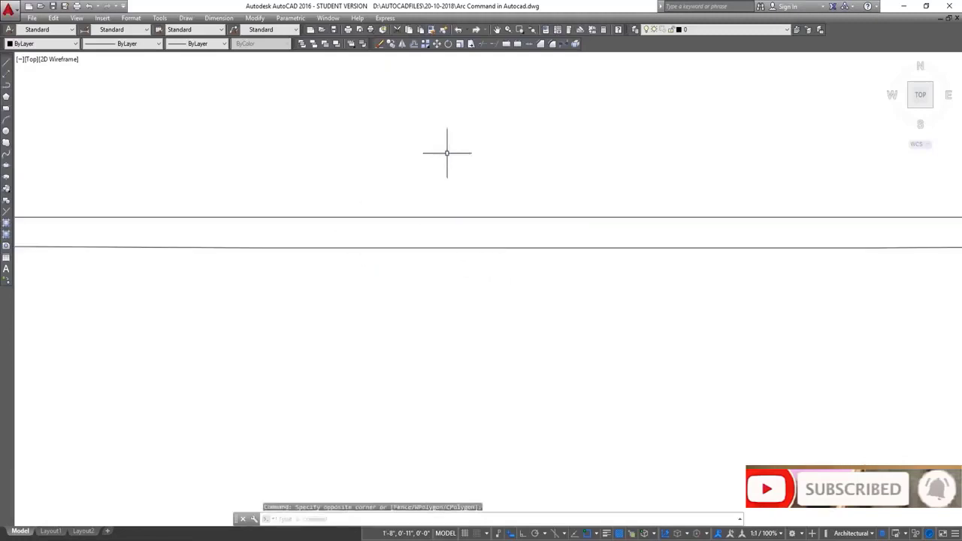
key(ctrl+z)
text(u)
key(Return)
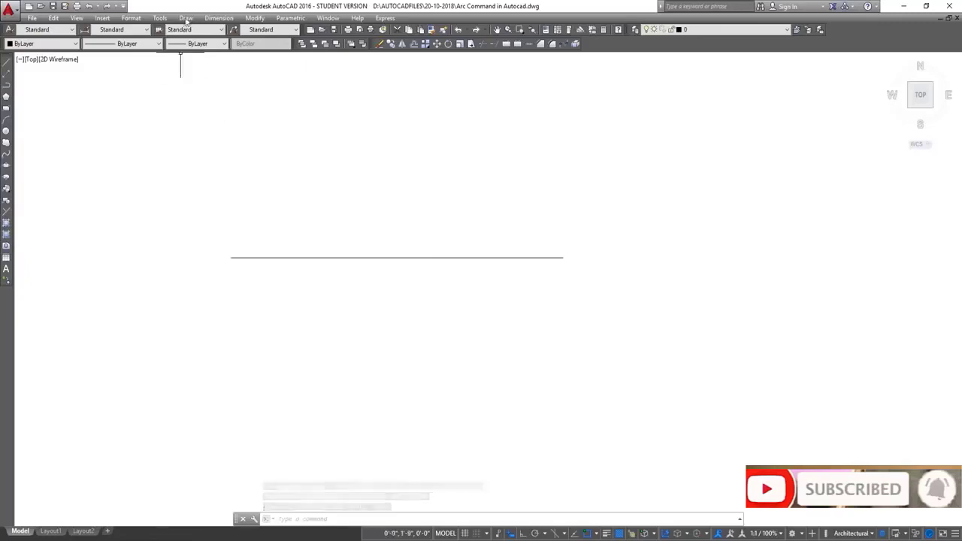
Draw a Center, Start, End arc centred at the line's midpoint, from its left endpoint to its right endpoint
click(186, 18)
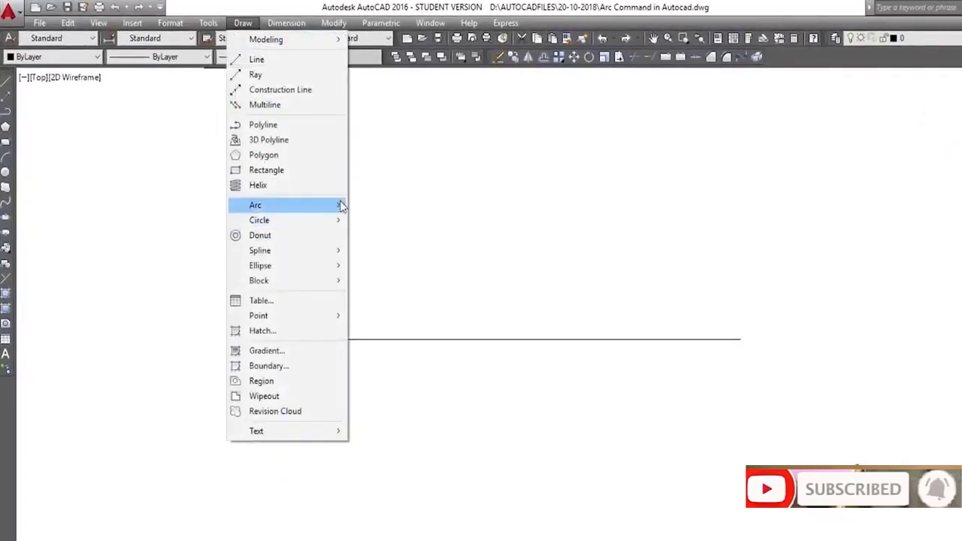
mouse_move(342, 203)
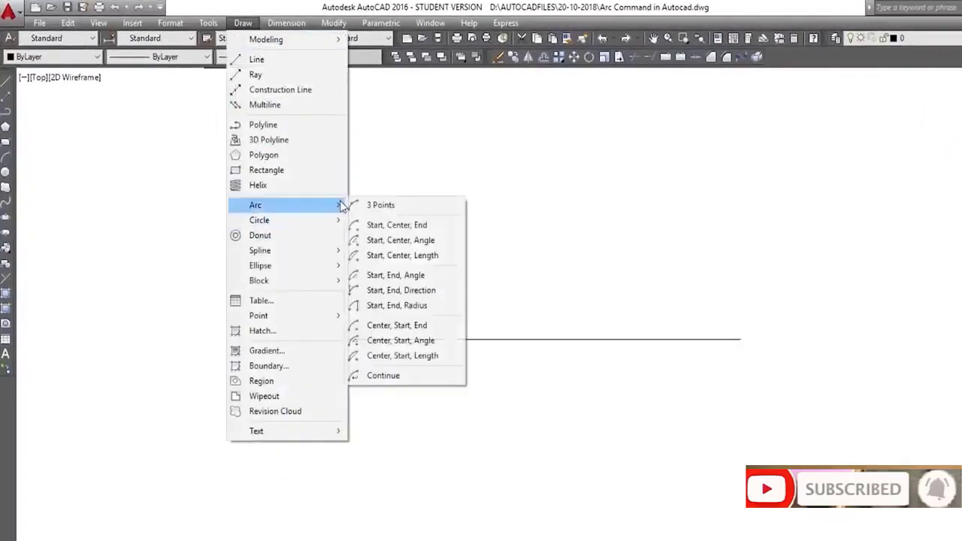
click(433, 325)
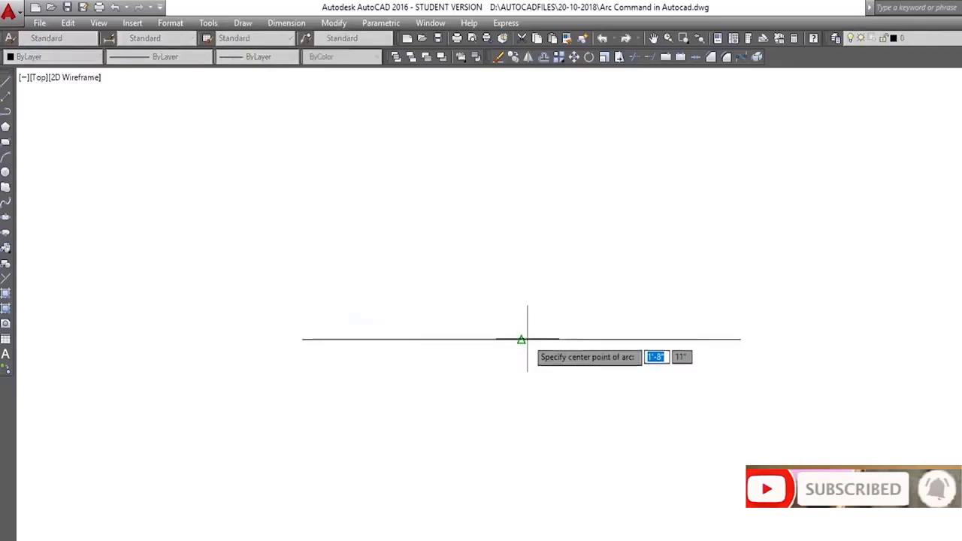
click(520, 339)
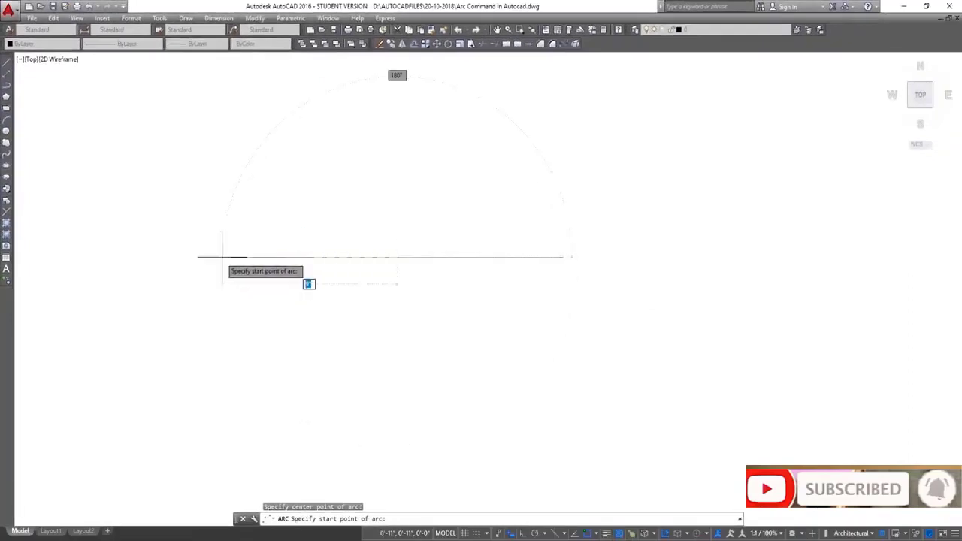
click(230, 258)
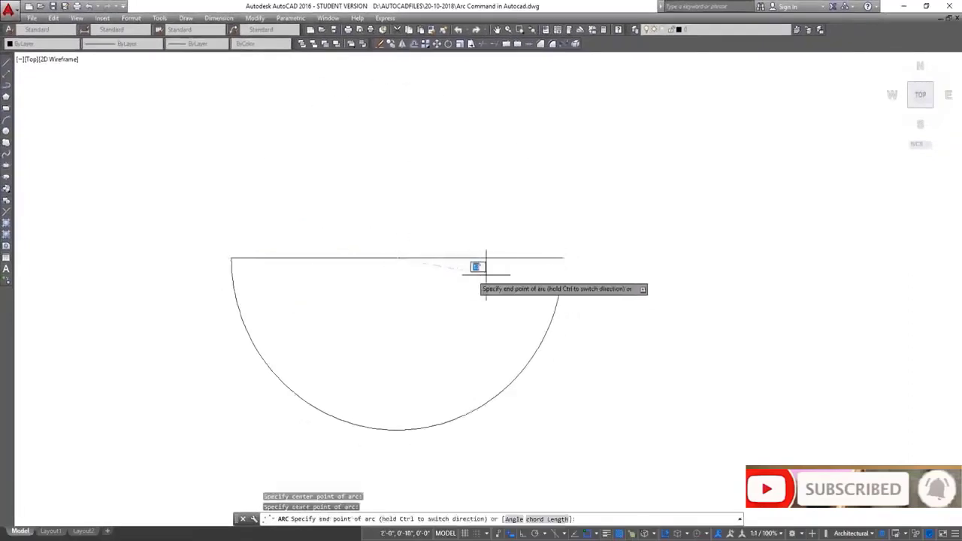
click(562, 258)
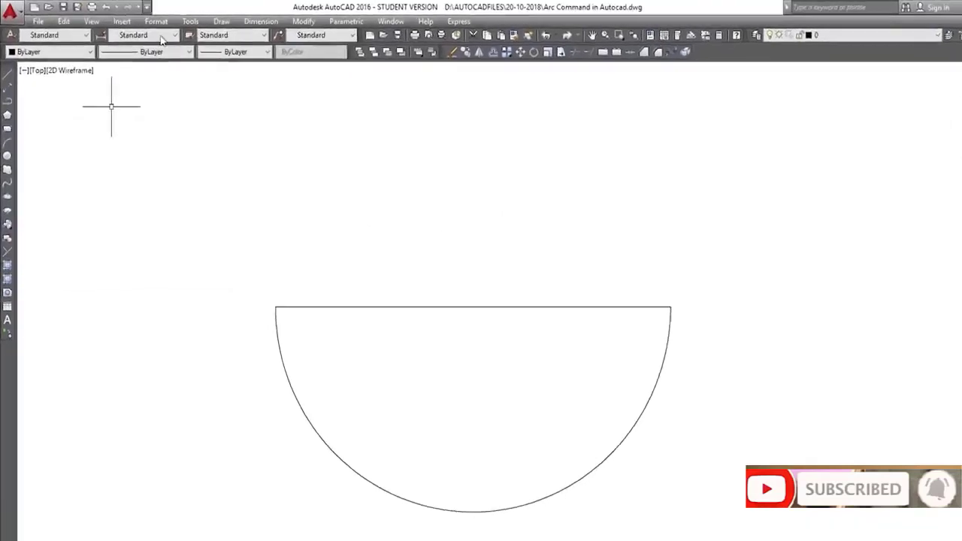
click(225, 21)
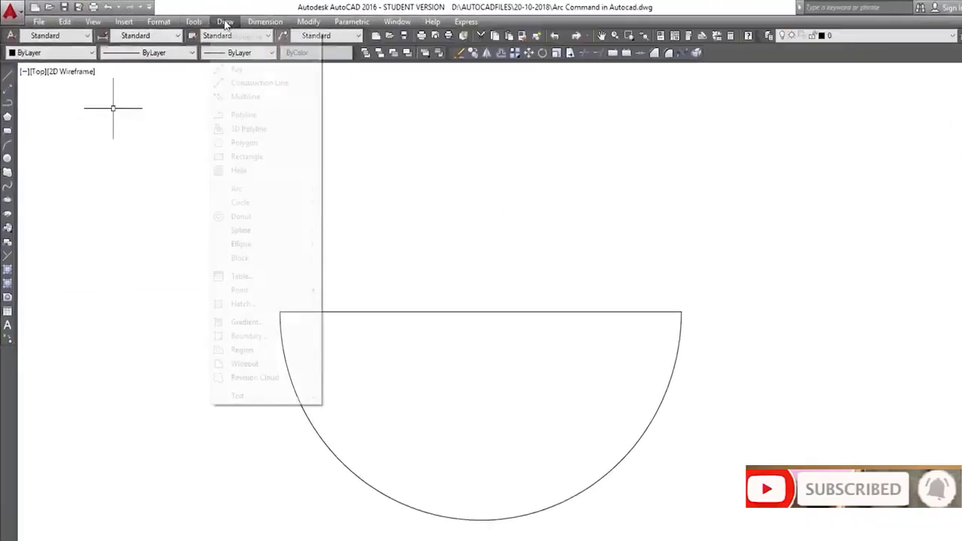
mouse_move(316, 190)
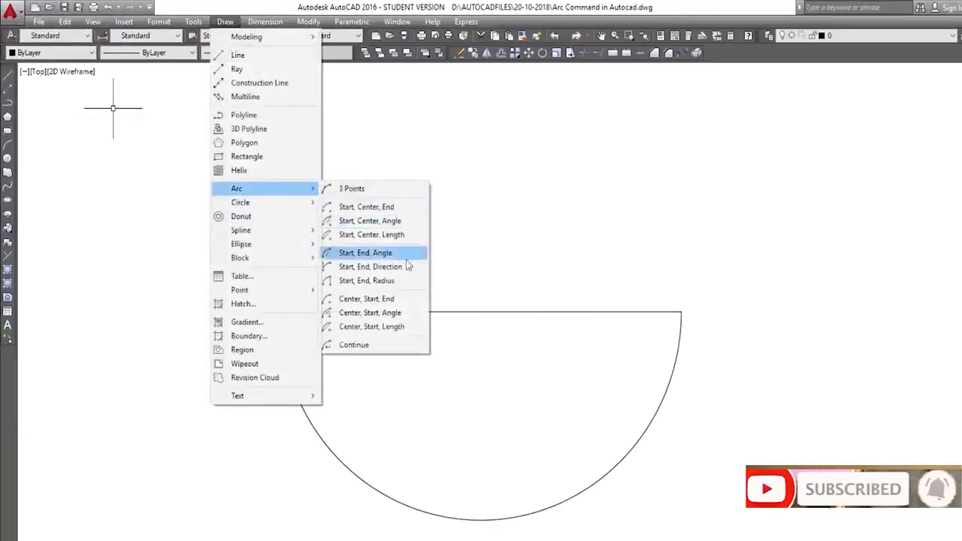
click(386, 314)
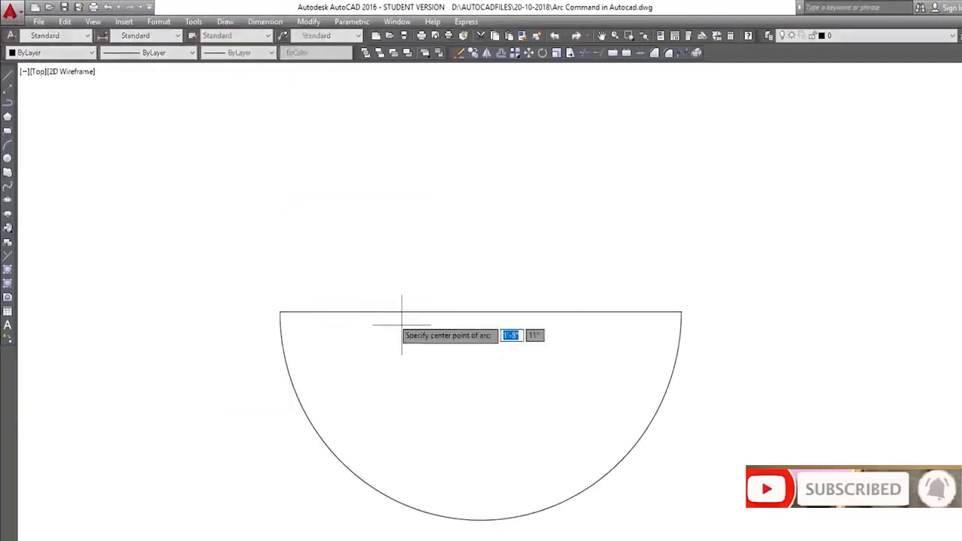
click(480, 311)
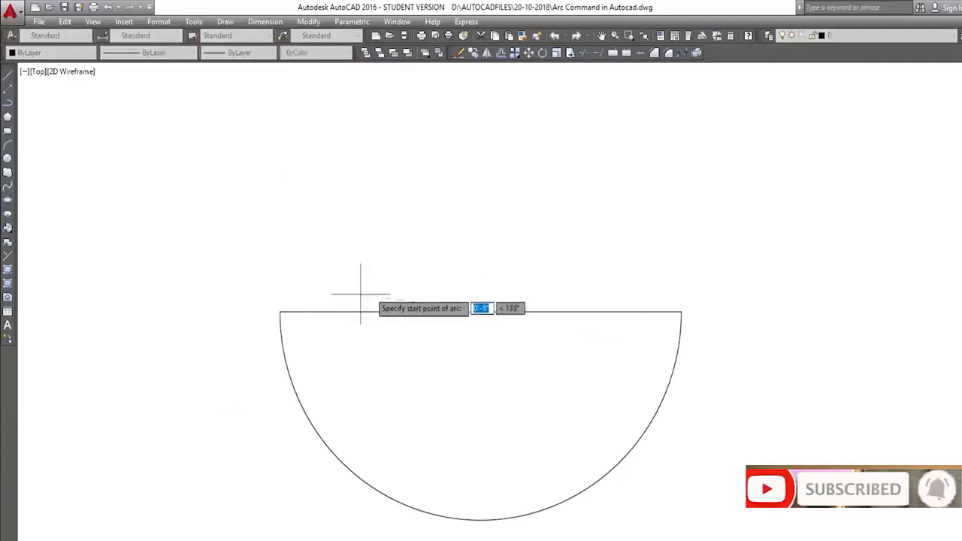
click(280, 311)
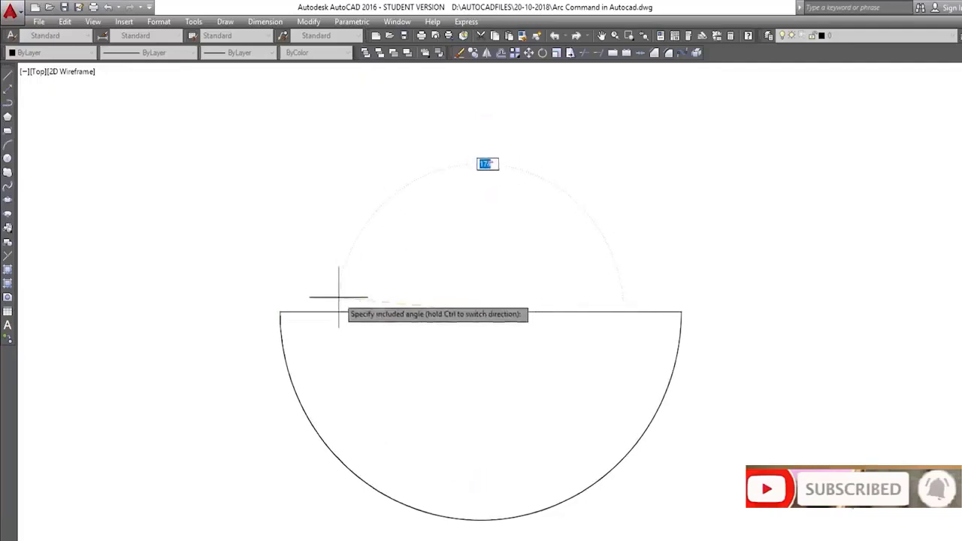
key(Escape)
Select the Center, Start, End arc with a window and delete it
click(316, 325)
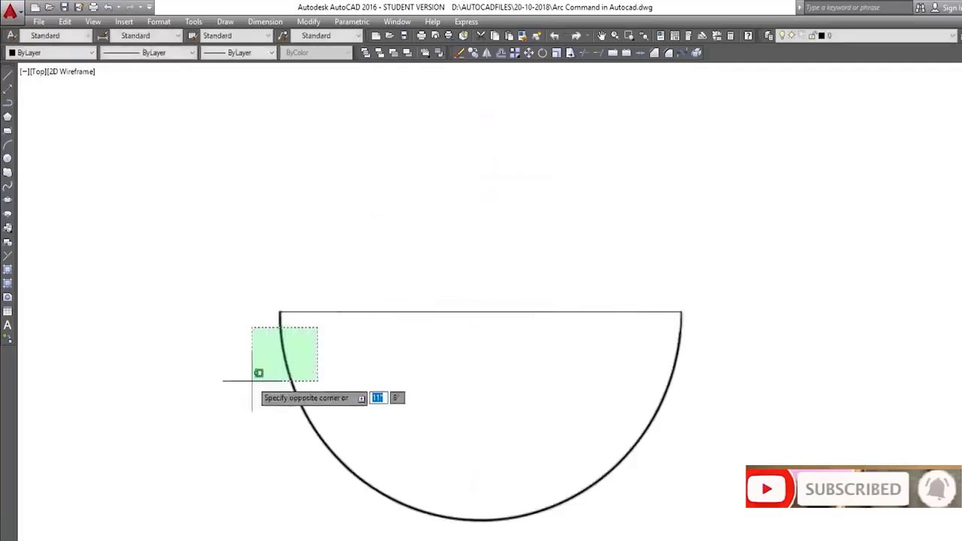
click(262, 373)
key(Delete)
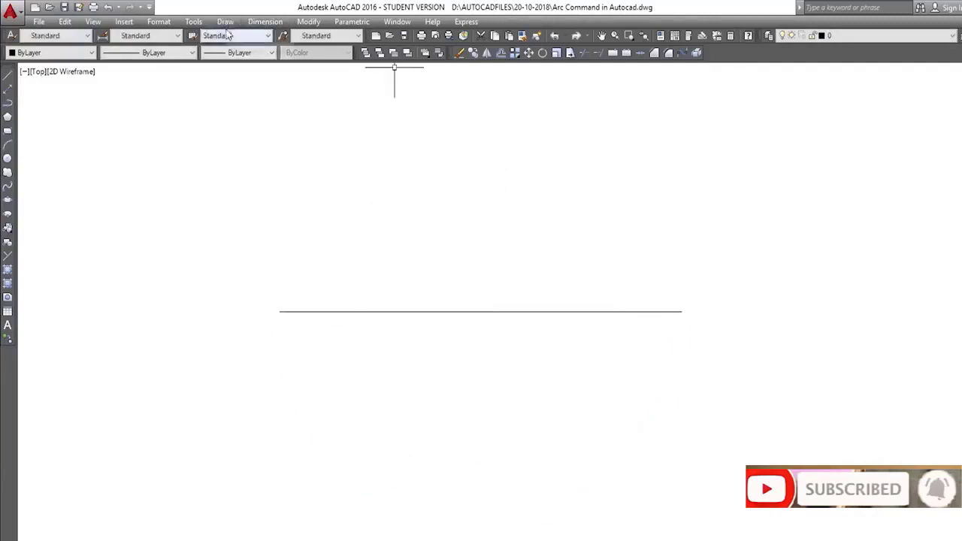
Draw a Center, Start, Angle arc centred at the line's midpoint, starting at its left endpoint, picking the included angle
click(225, 22)
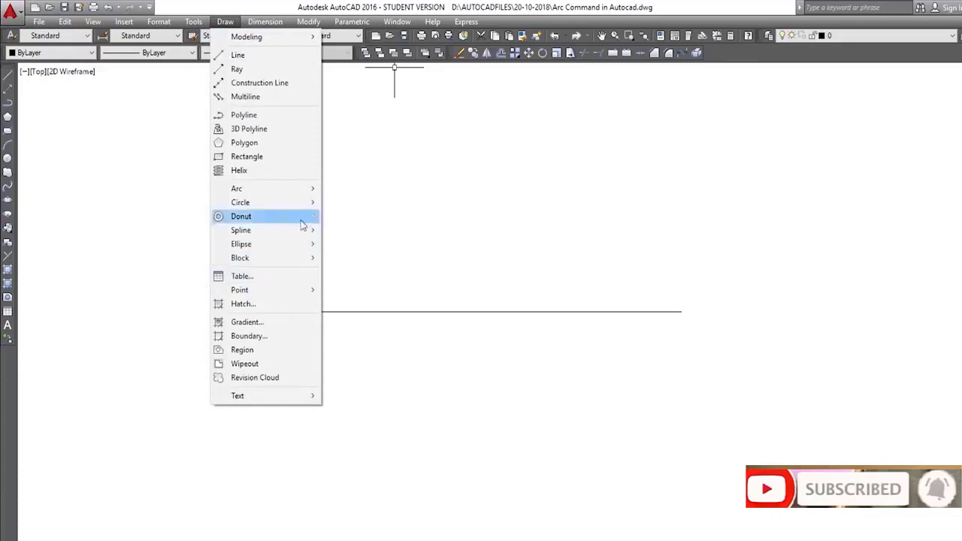
mouse_move(308, 194)
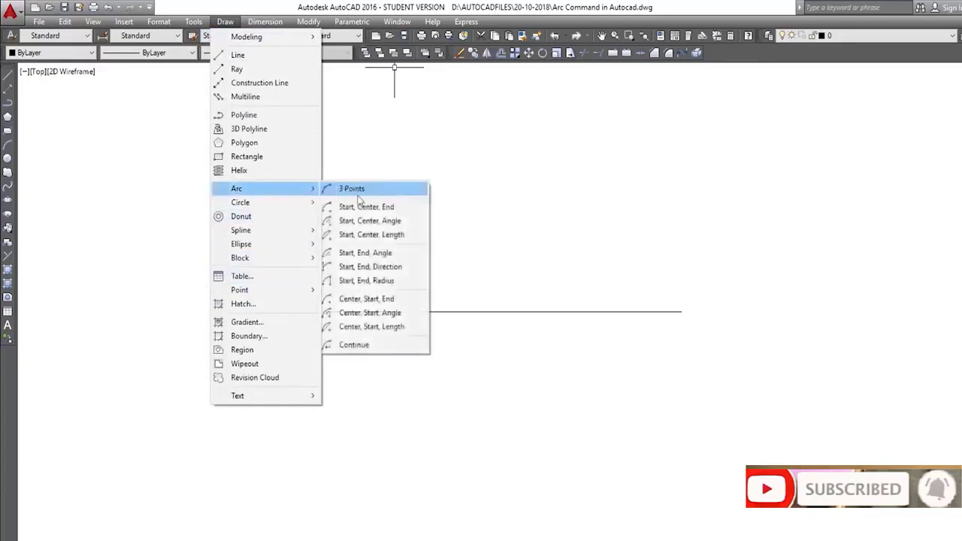
click(384, 314)
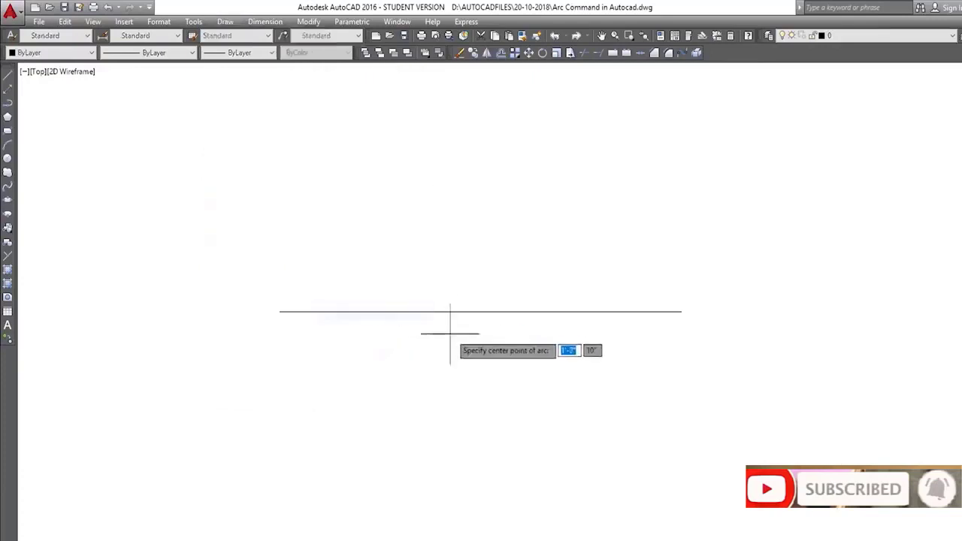
click(480, 311)
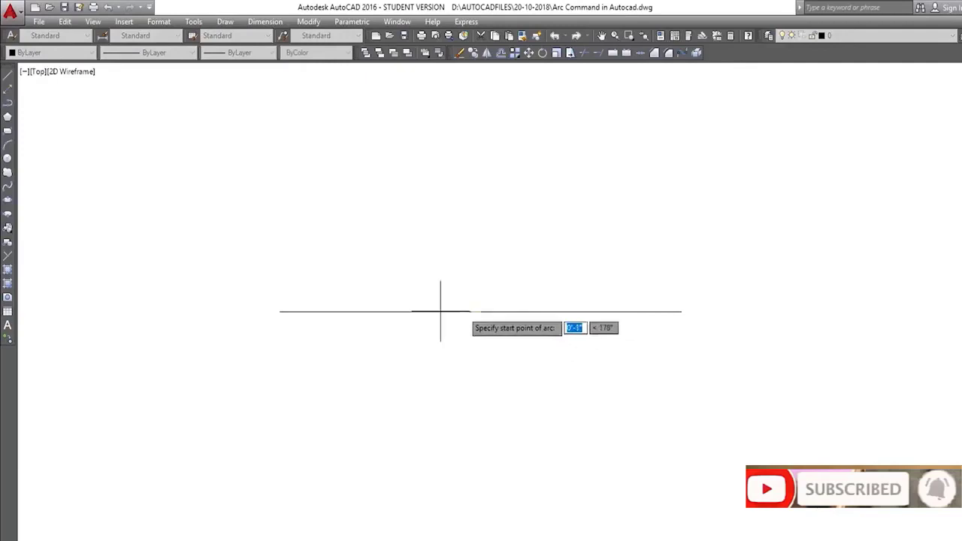
click(279, 311)
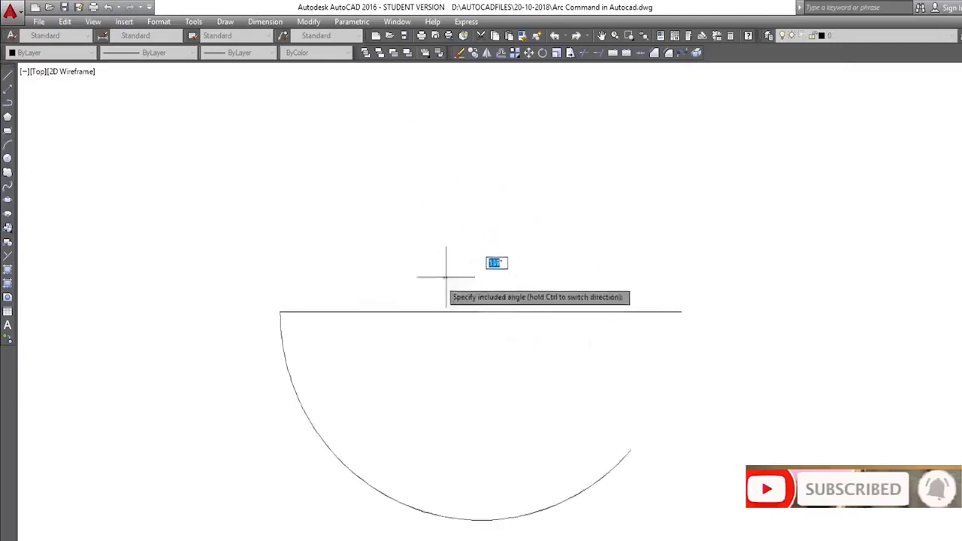
click(475, 253)
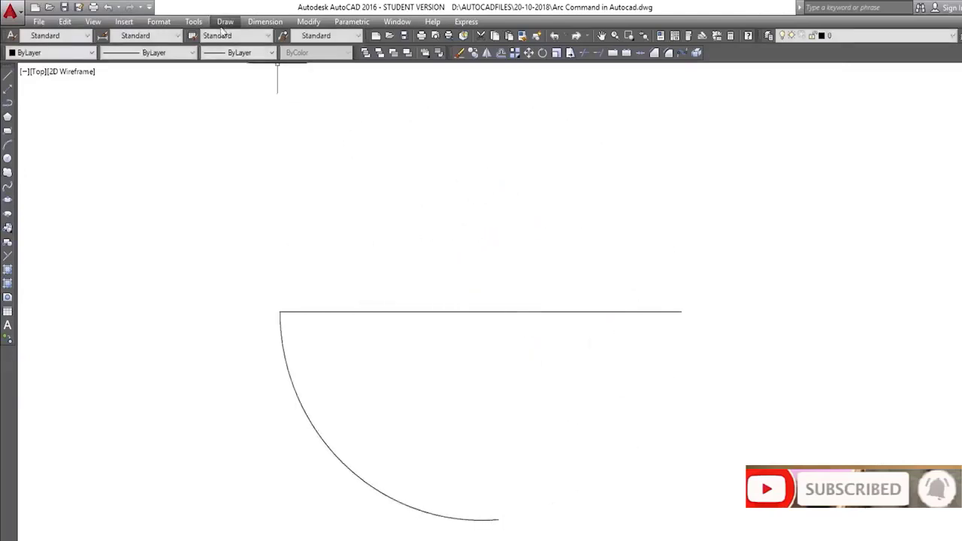
click(224, 21)
mouse_move(293, 193)
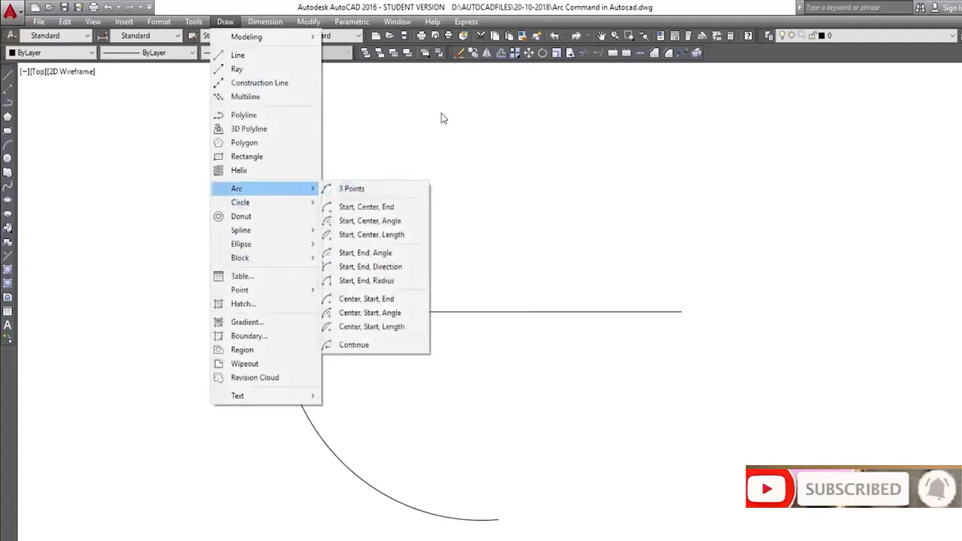
click(441, 112)
click(275, 213)
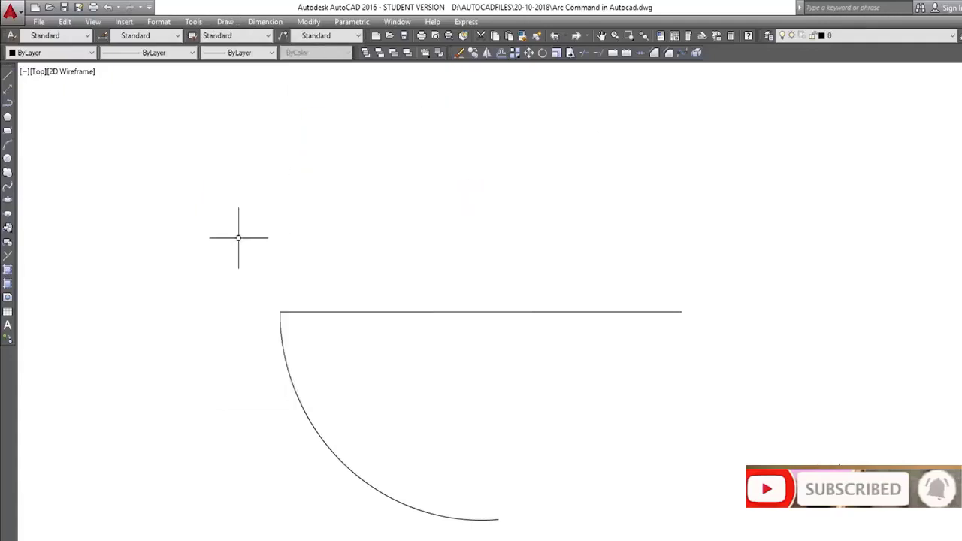
click(224, 22)
mouse_move(293, 193)
click(224, 22)
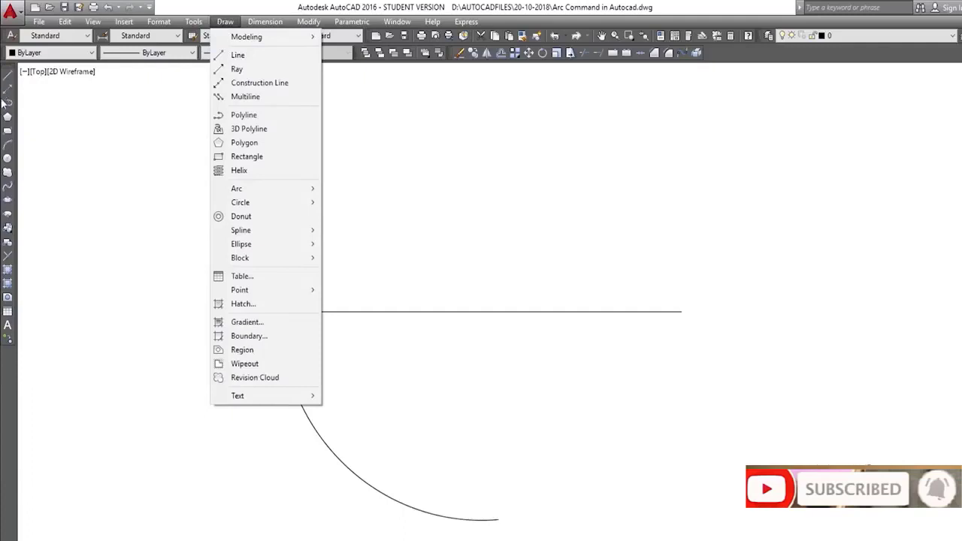
click(47, 110)
click(105, 197)
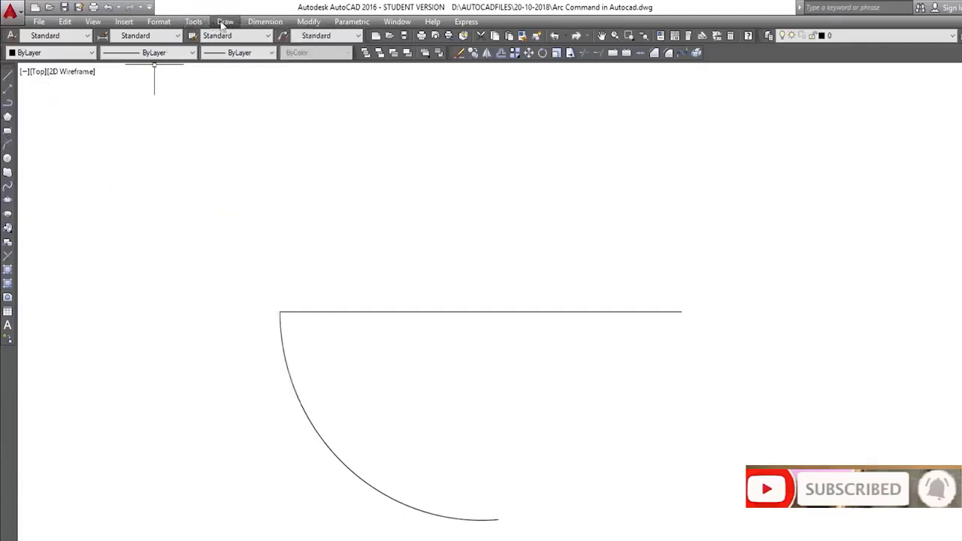
click(224, 22)
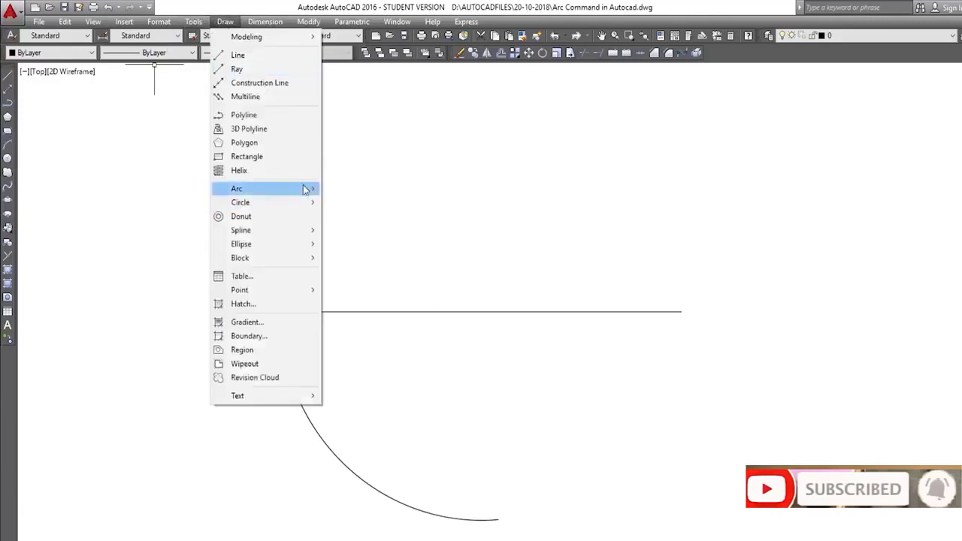
mouse_move(305, 189)
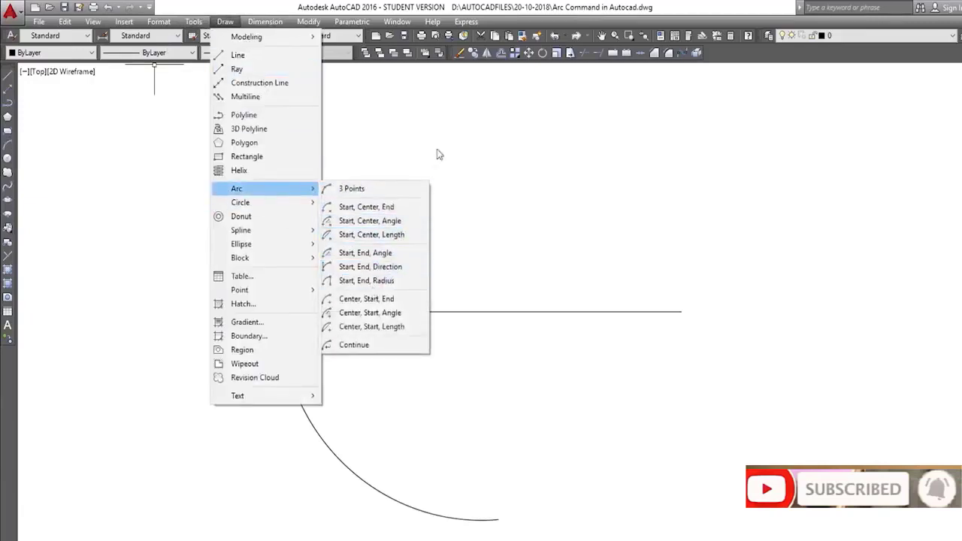
click(453, 150)
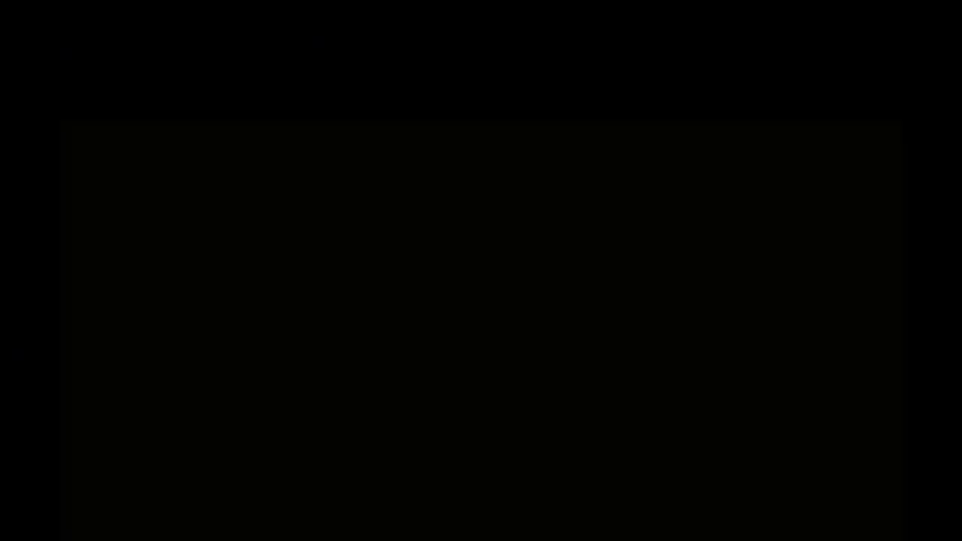